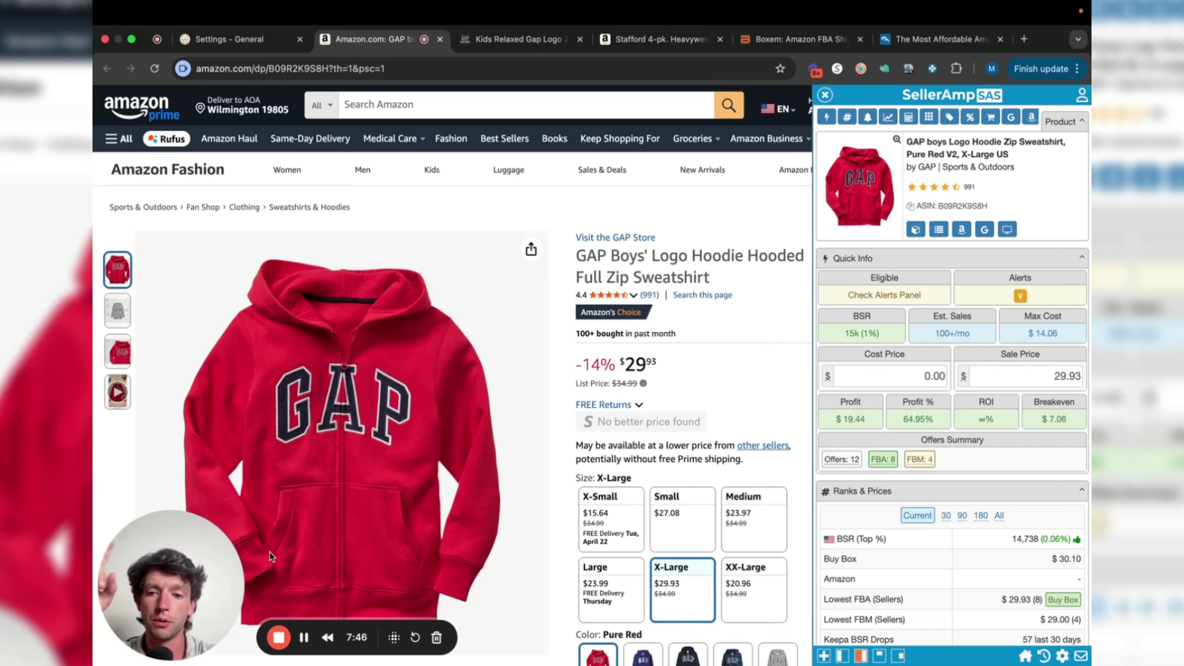
Enter 18.00 as the GAP hoodie's cost price after first trying 14.06, yielding a -$0.04 profit.
{"action": "left_click_drag", "start_coordinate": [206, 571], "coordinate": [517, 433]}
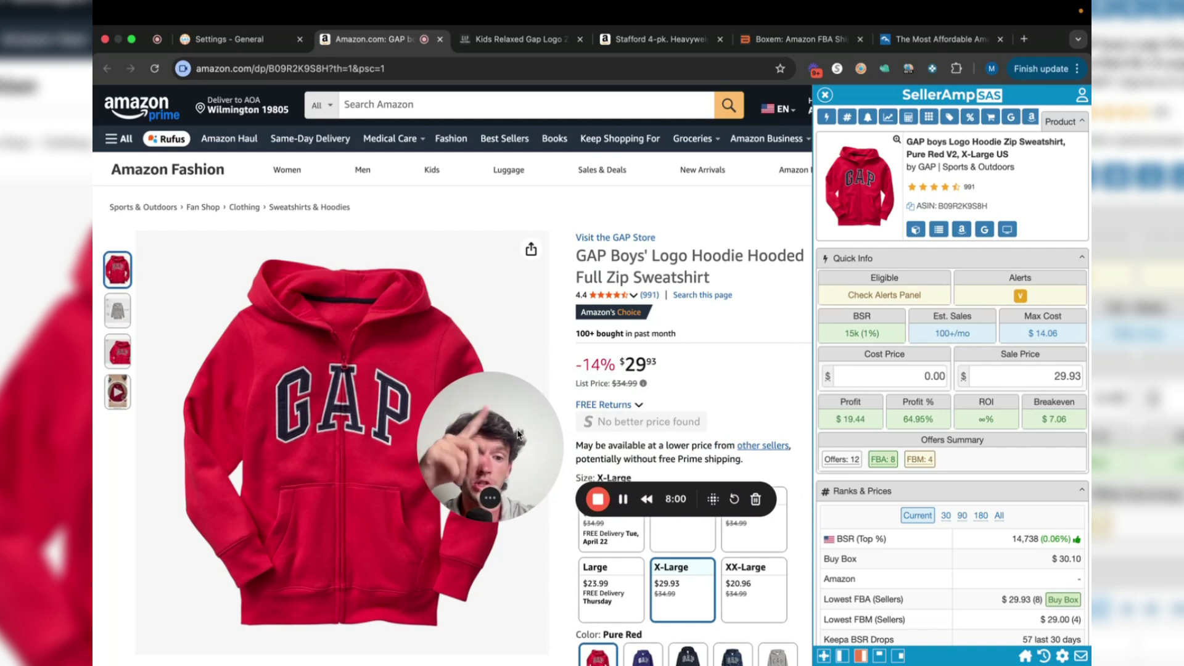
{"action": "left_click_drag", "start_coordinate": [518, 434], "coordinate": [593, 407]}
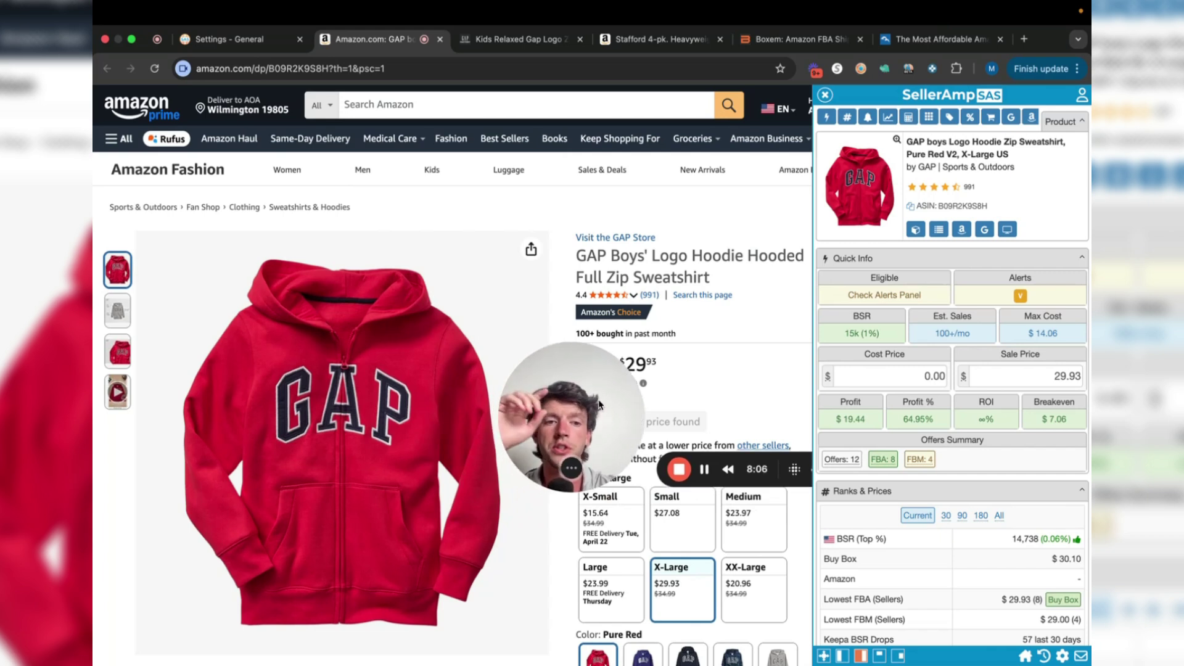
{"action": "left_click_drag", "start_coordinate": [593, 407], "coordinate": [717, 363]}
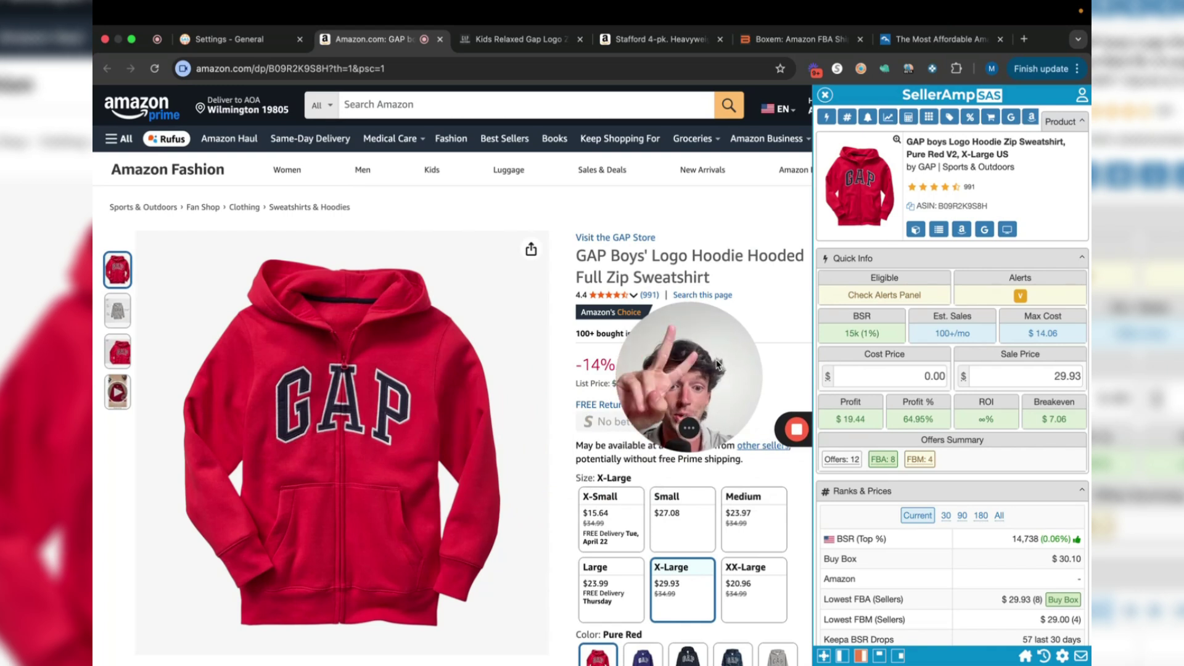
{"action": "left_click_drag", "start_coordinate": [717, 364], "coordinate": [746, 347]}
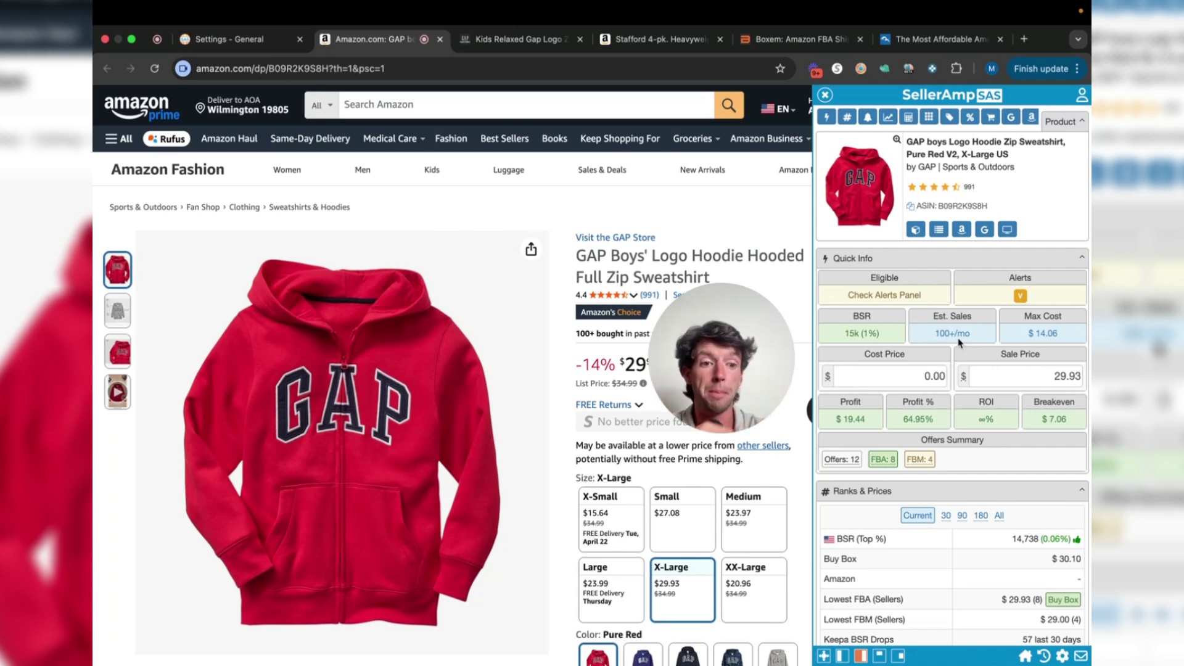
{"action": "mouse_move", "coordinate": [1033, 335]}
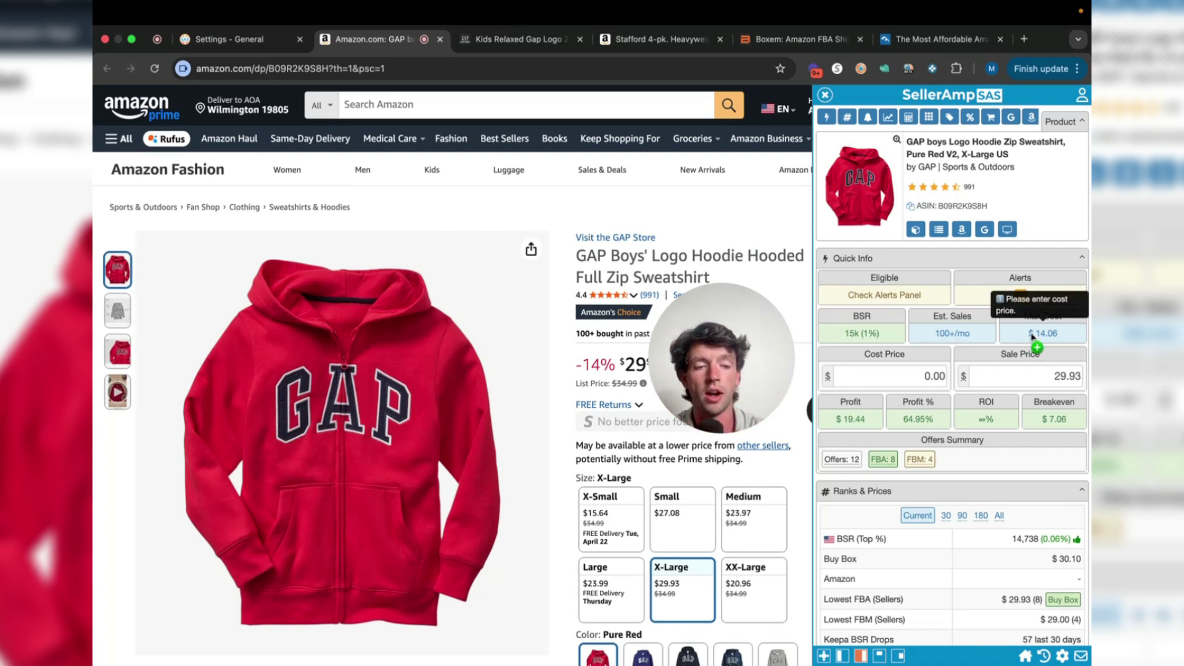
{"action": "left_click", "coordinate": [938, 376]}
{"action": "type", "text": "14.06"}
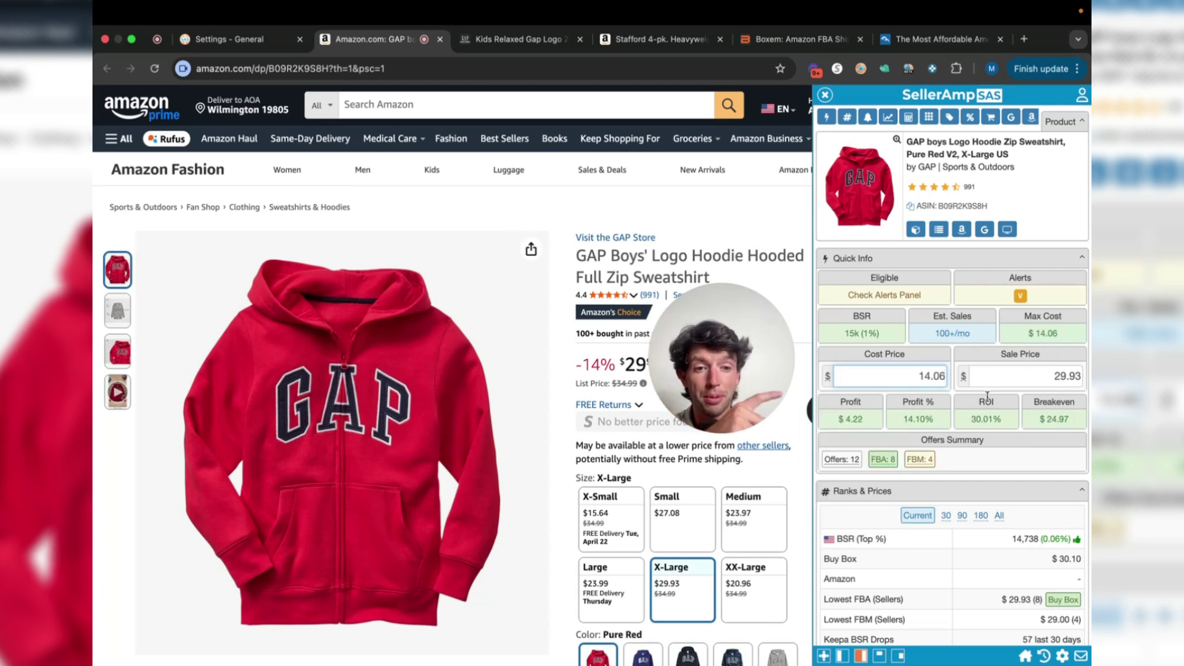
{"action": "mouse_move", "coordinate": [990, 408]}
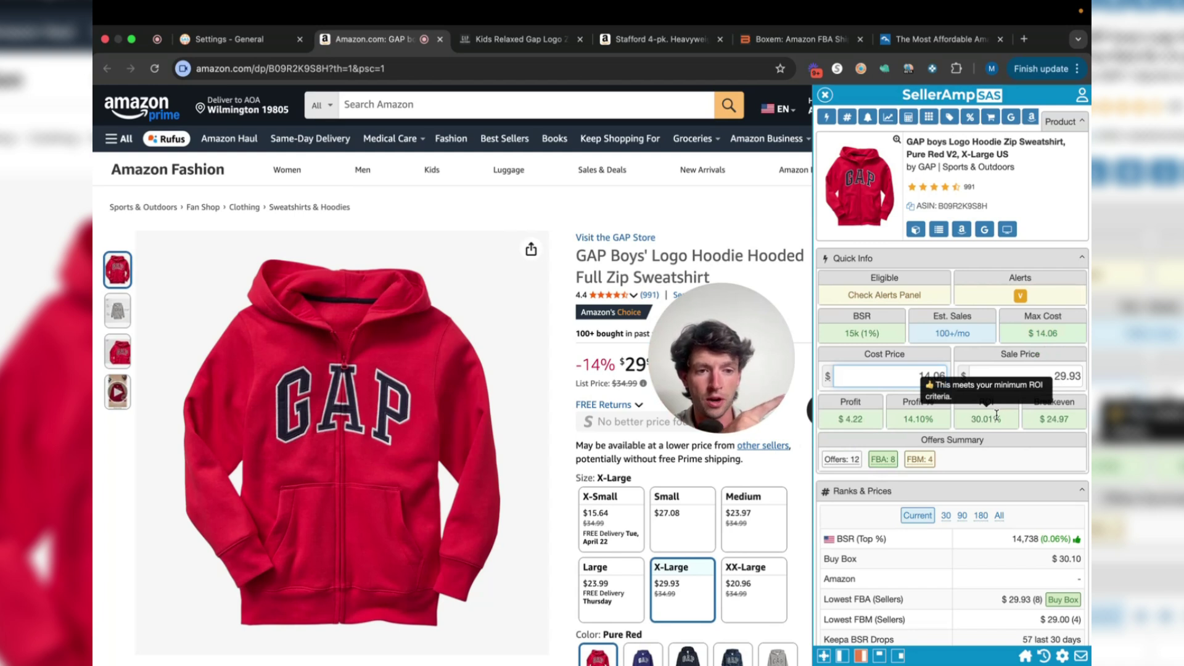
{"action": "mouse_move", "coordinate": [870, 425]}
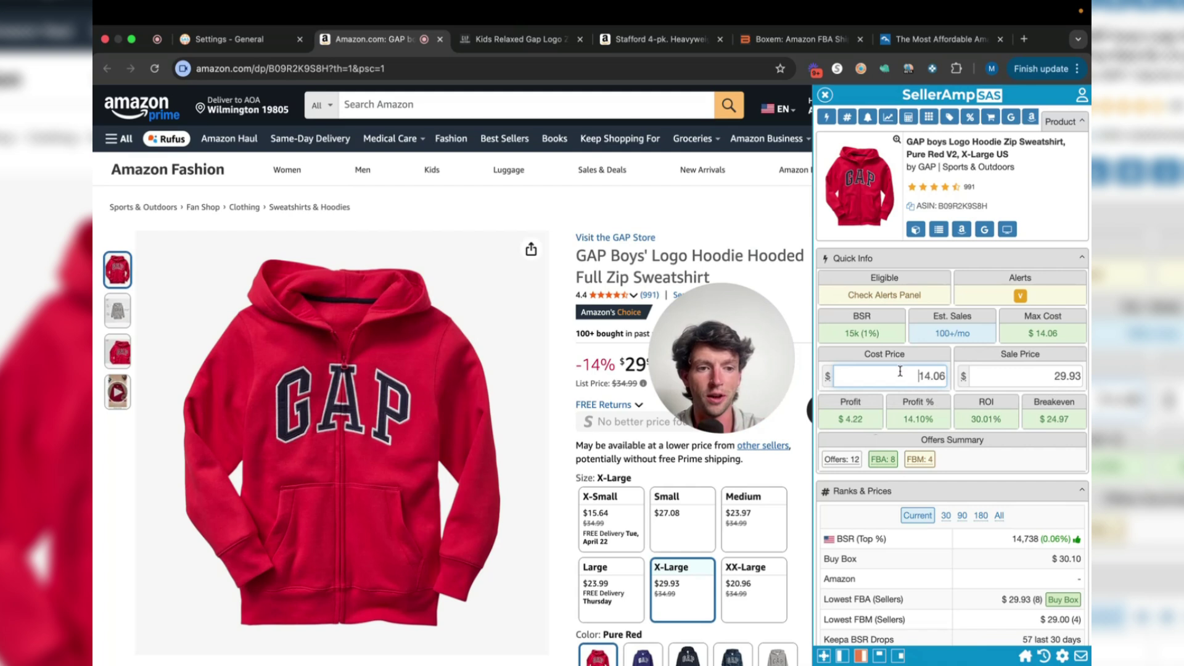
{"action": "type", "text": "18"}
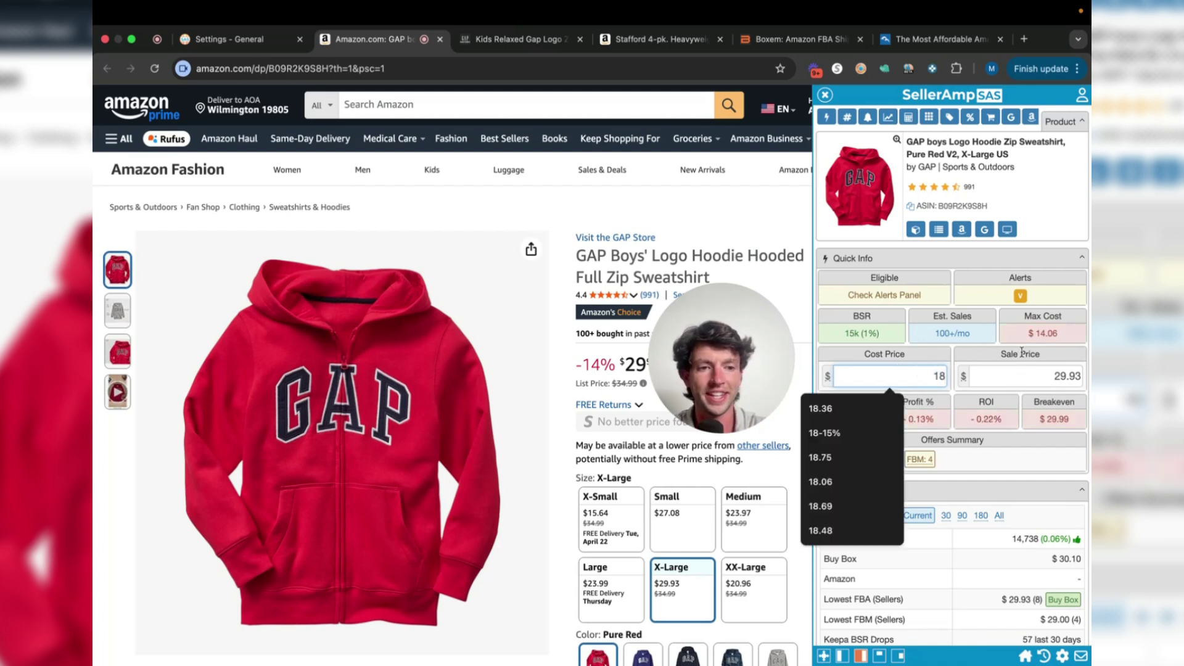
{"action": "key", "text": "Return"}
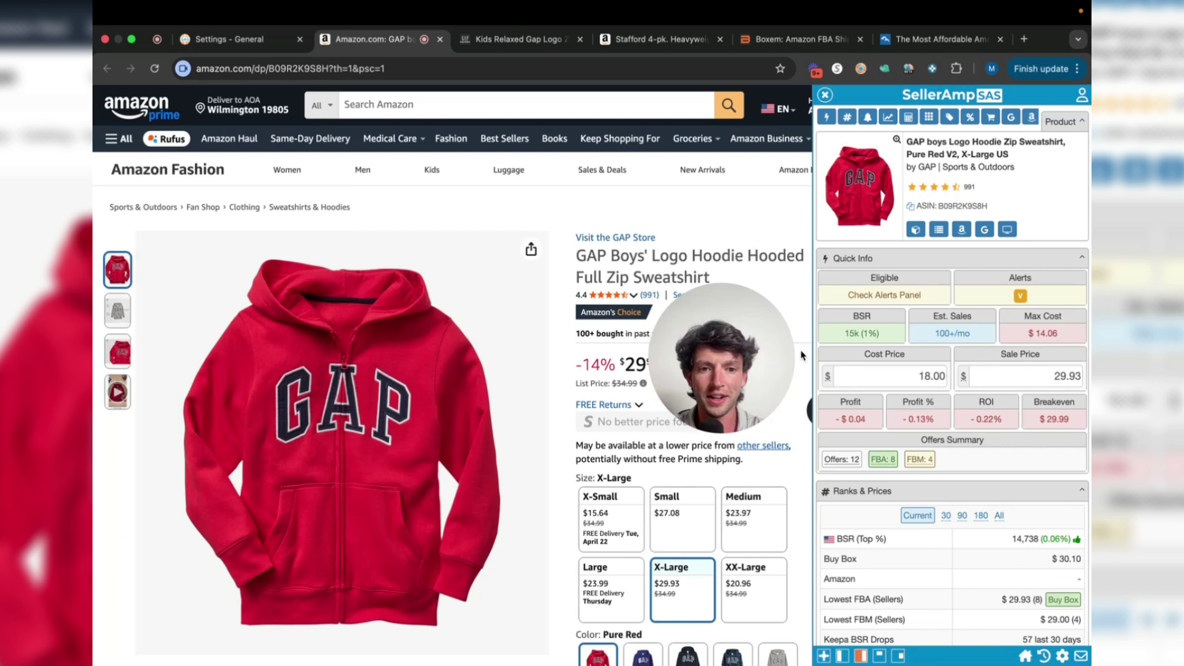
On the Gap Factory hoodie page, copy the GFSPRING coupon code from CouponBirds.
{"action": "left_click", "coordinate": [518, 39]}
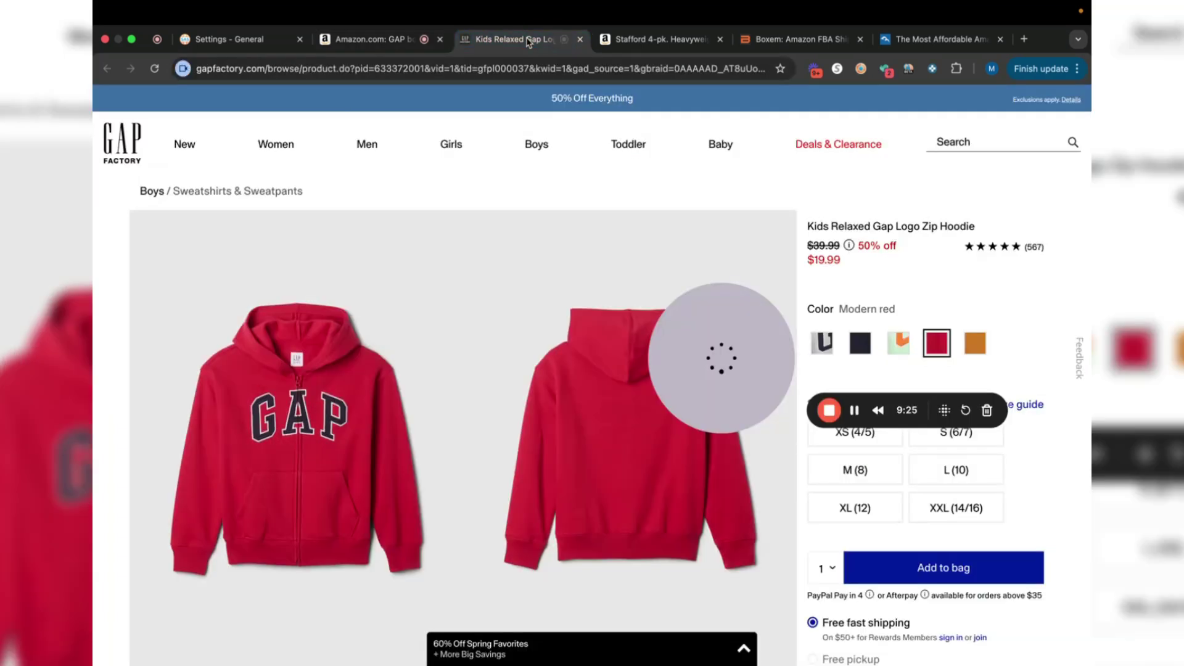
{"action": "mouse_move", "coordinate": [758, 350]}
{"action": "left_mouse_down"}
{"action": "mouse_move", "coordinate": [759, 324]}
{"action": "mouse_move", "coordinate": [755, 341]}
{"action": "left_mouse_up"}
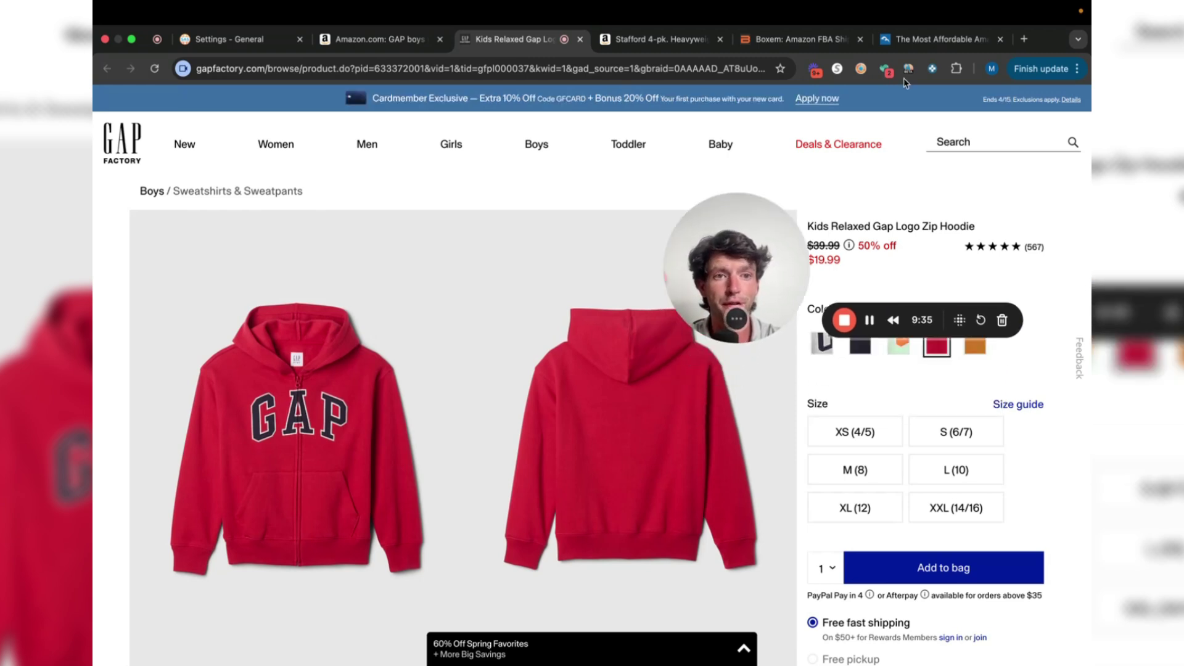
{"action": "left_click", "coordinate": [885, 69]}
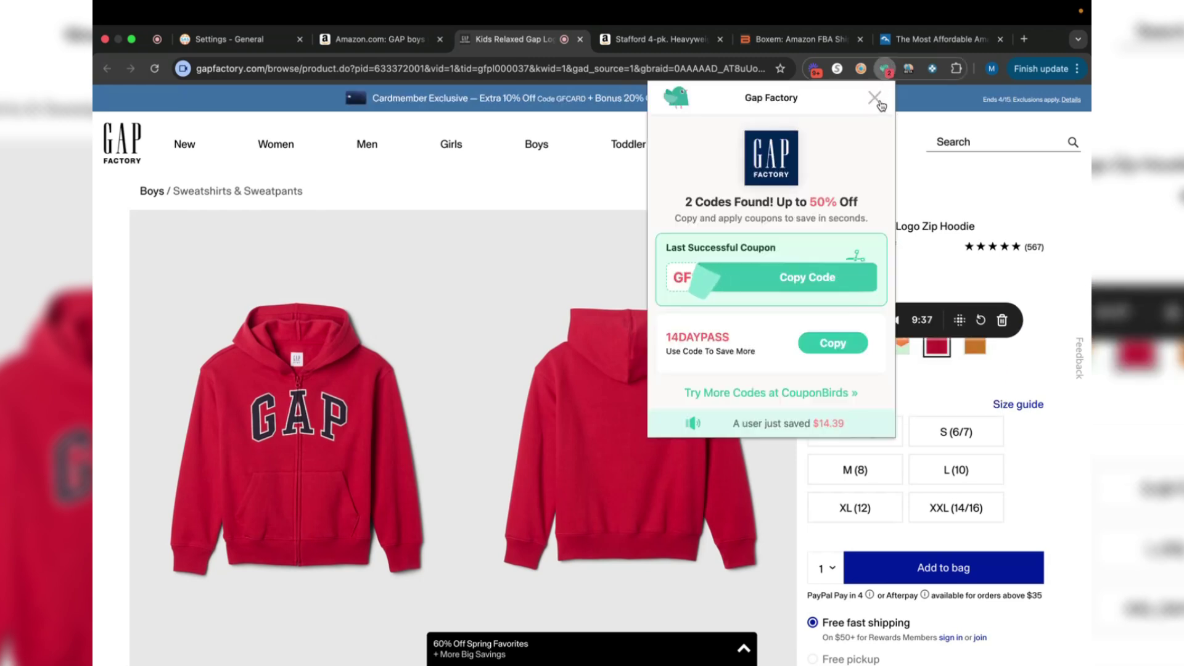
{"action": "left_click", "coordinate": [802, 274]}
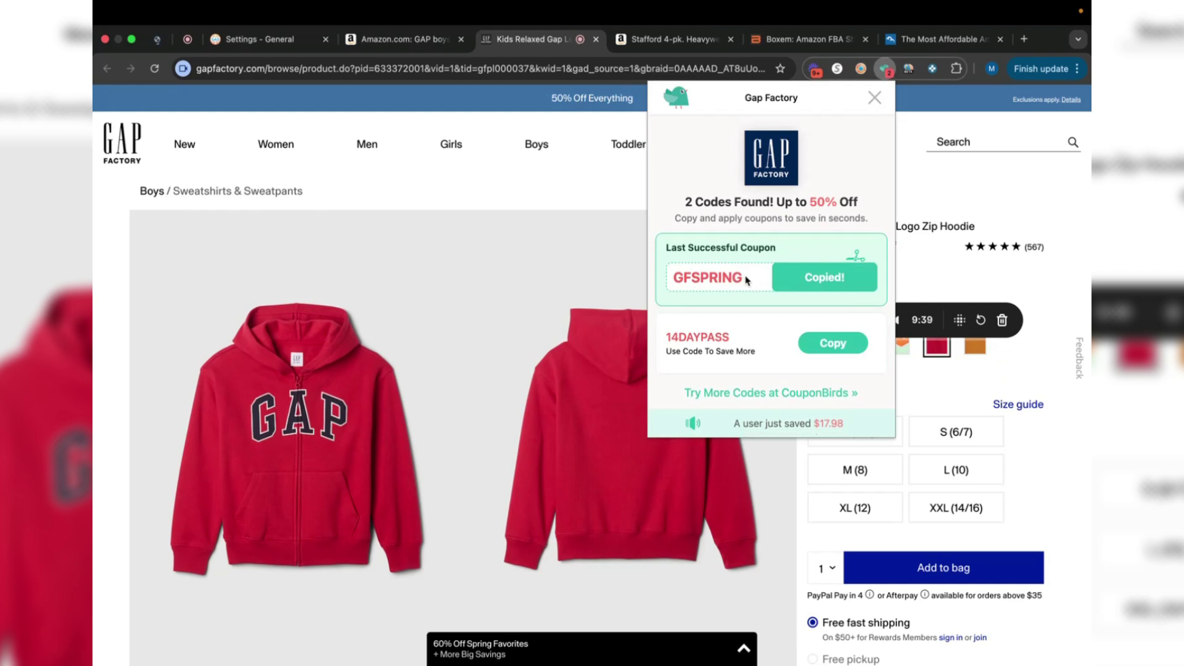
{"action": "left_click", "coordinate": [874, 97]}
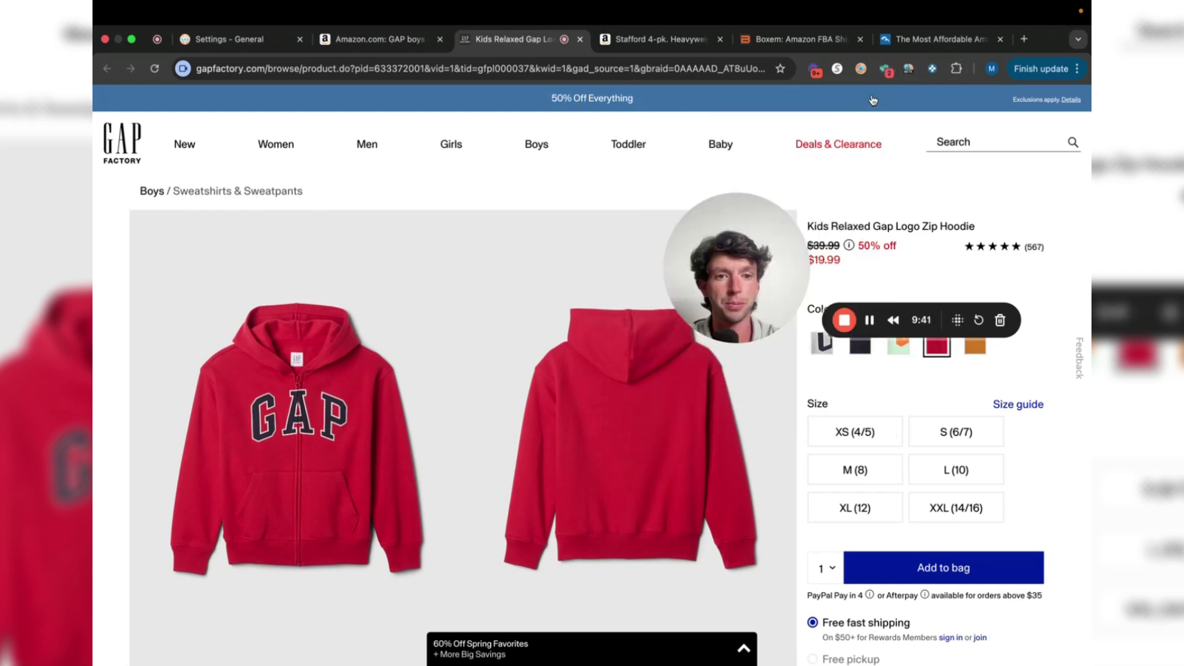
Scroll down the Kids Relaxed Gap Logo Zip Hoodie page to its related items.
{"action": "left_click_drag", "start_coordinate": [770, 239], "coordinate": [571, 245]}
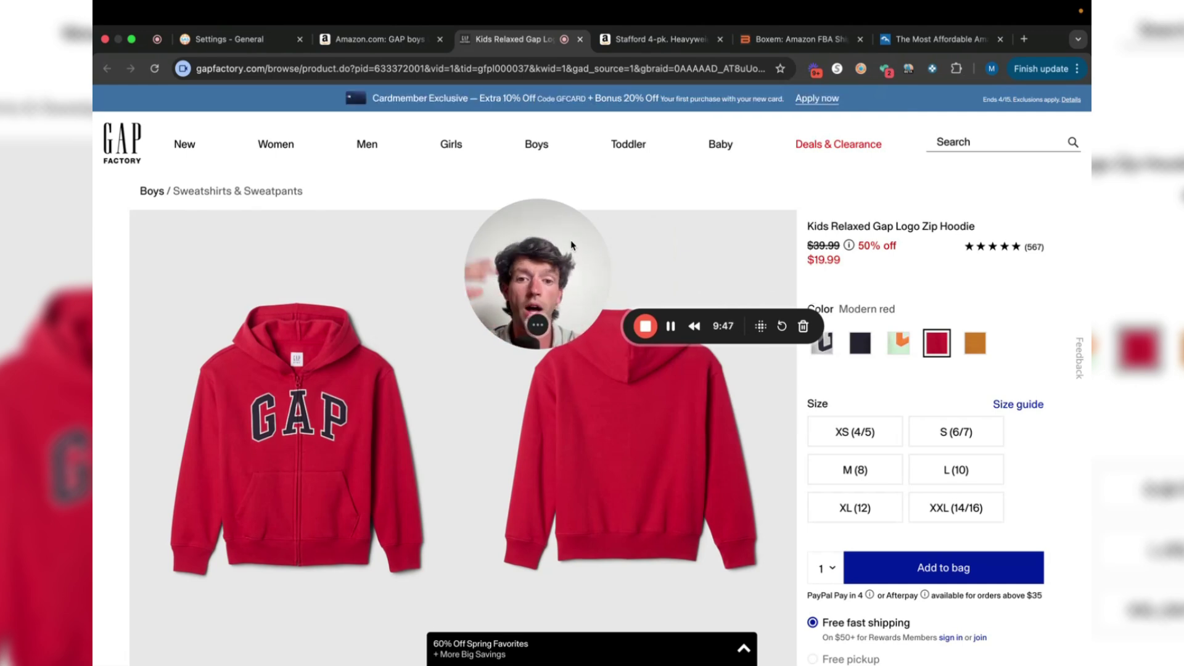
{"action": "left_click_drag", "start_coordinate": [571, 246], "coordinate": [189, 552]}
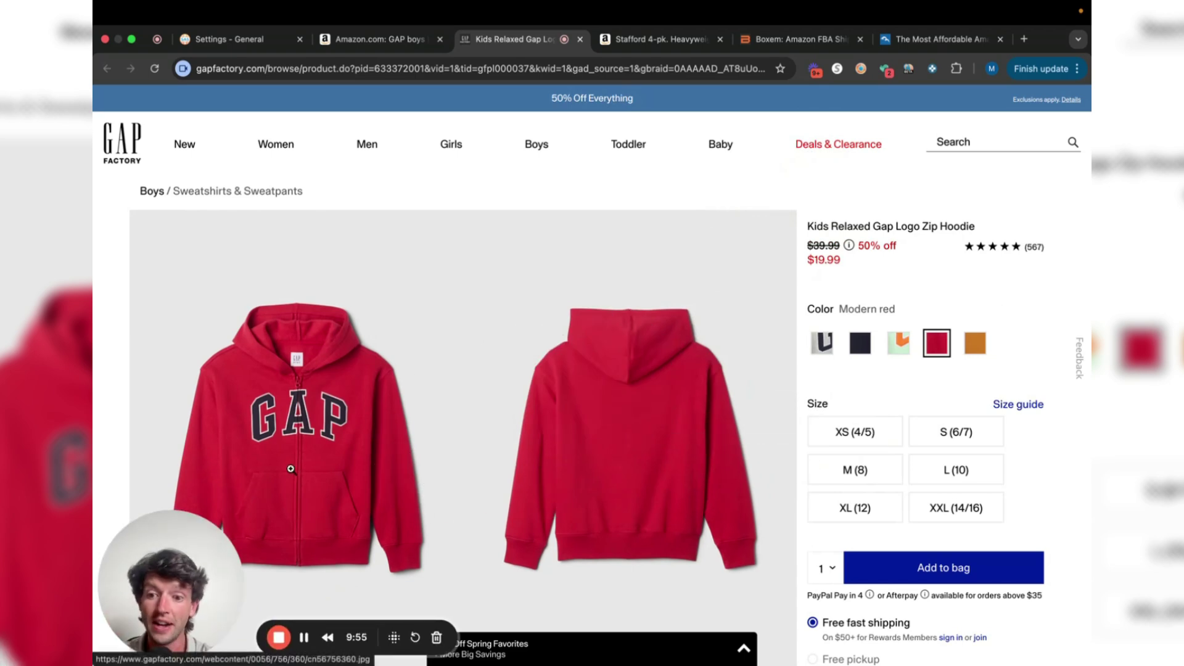
{"action": "scroll", "coordinate": [291, 469], "scroll_direction": "down", "scroll_amount": 20}
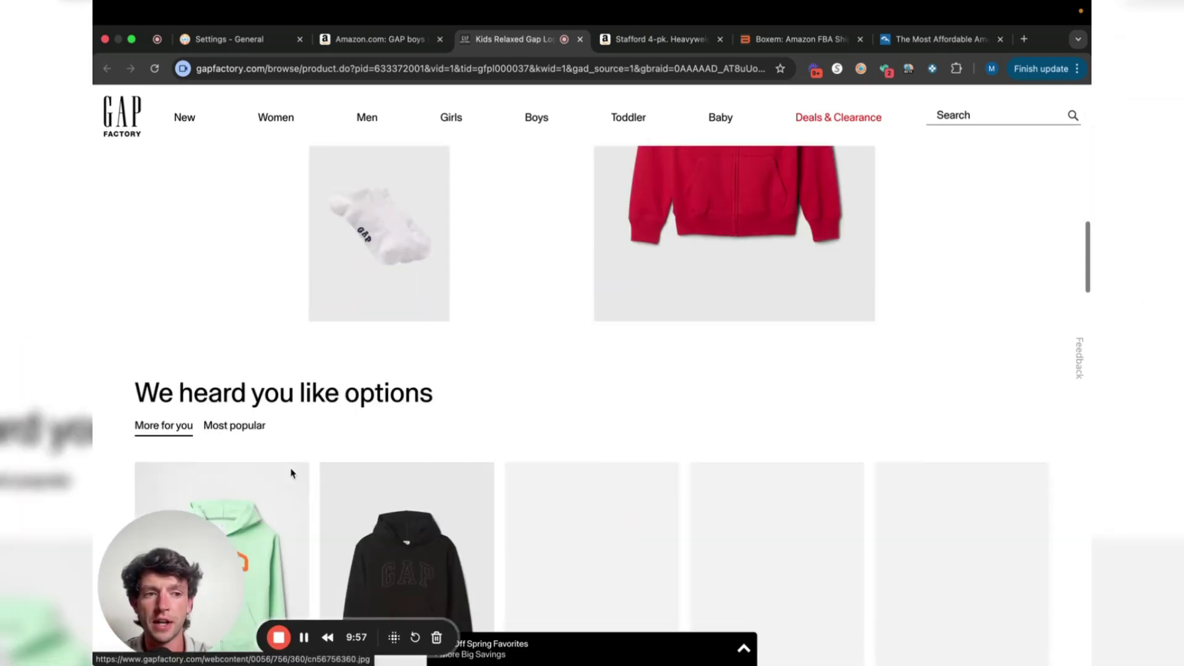
{"action": "left_click_drag", "start_coordinate": [201, 564], "coordinate": [205, 388]}
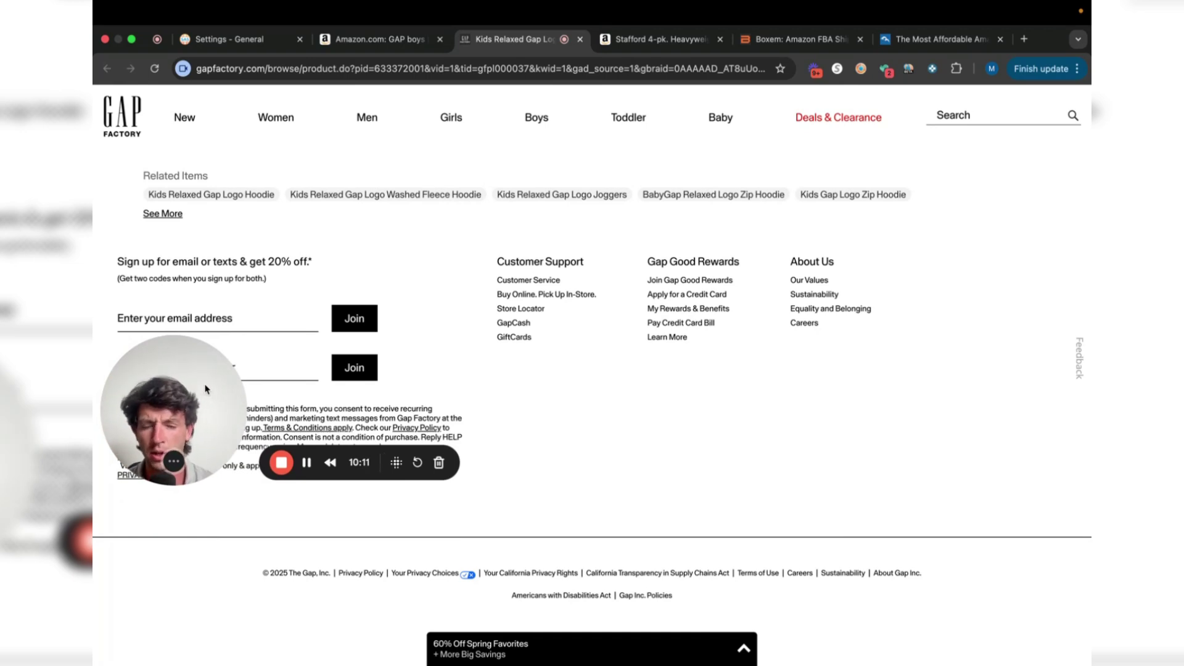
Enter the hoodie cost as 20.00-15% then -20%, giving 13.60, $4.72 profit and 34.71% ROI.
{"action": "left_click", "coordinate": [373, 39]}
{"action": "left_click_drag", "start_coordinate": [211, 368], "coordinate": [786, 335]}
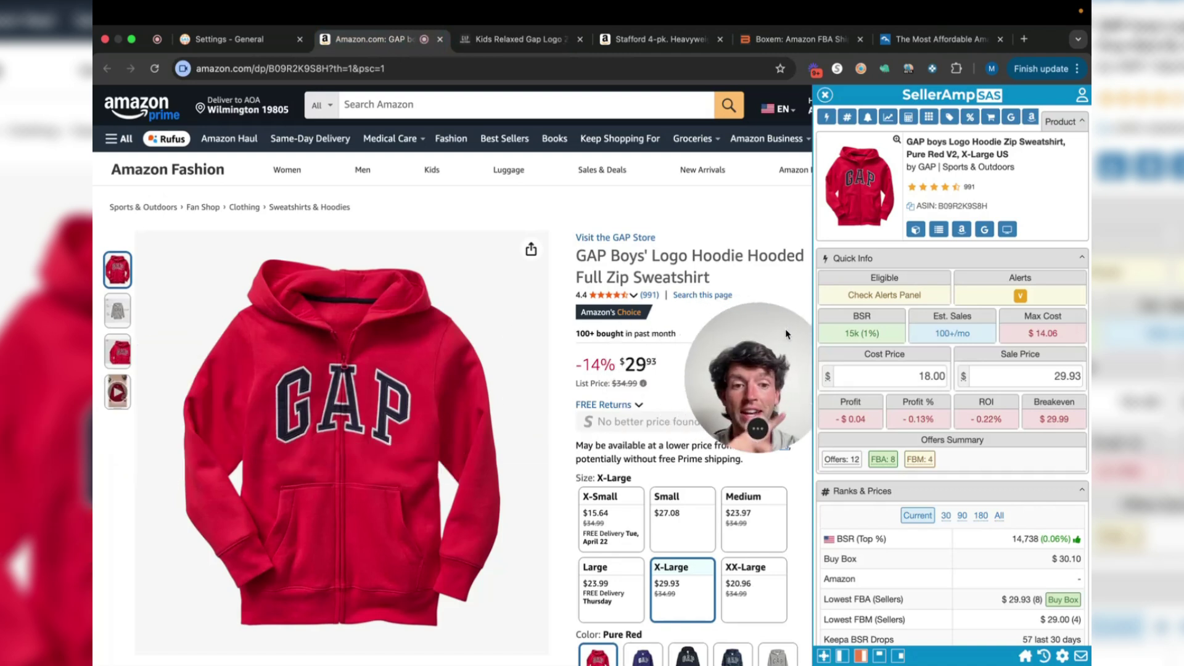
{"action": "left_click", "coordinate": [870, 373]}
{"action": "type", "text": "20.00-15%"}
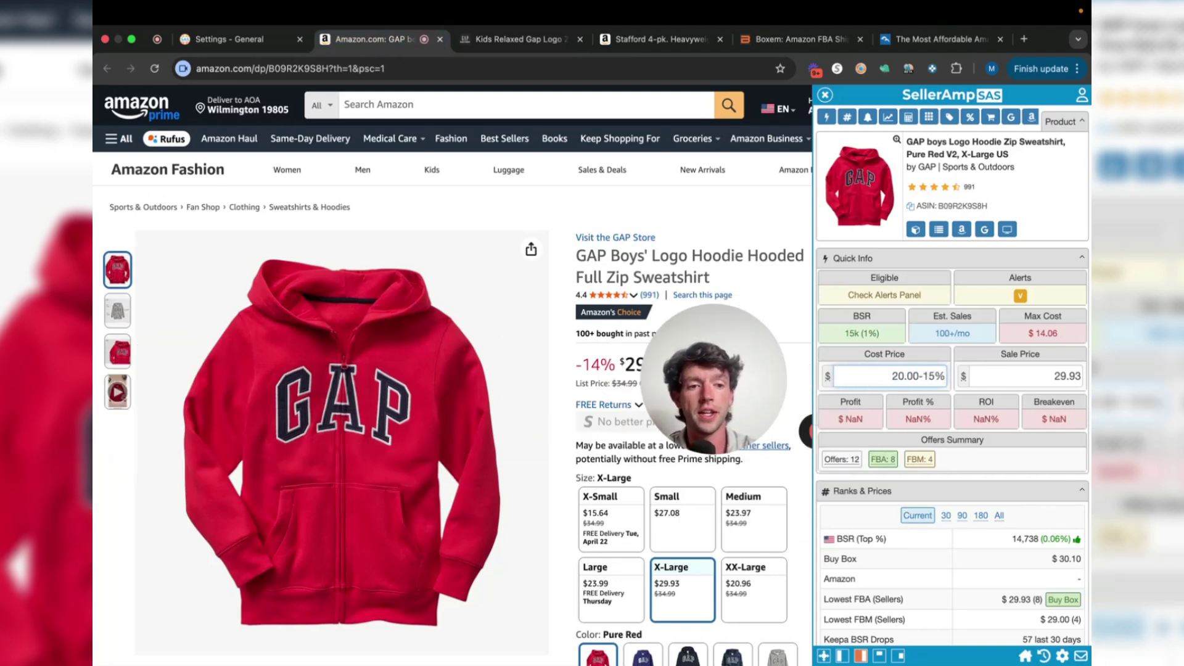
{"action": "key", "text": "Return"}
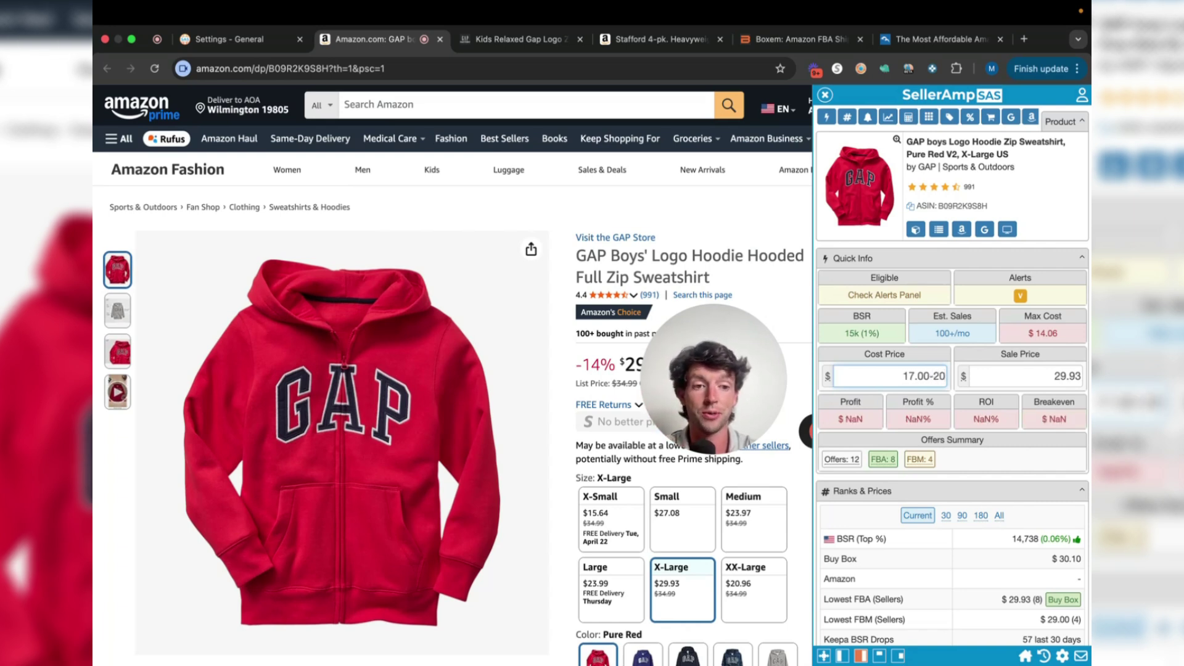
{"action": "type", "text": "-20%"}
{"action": "key", "text": "Return"}
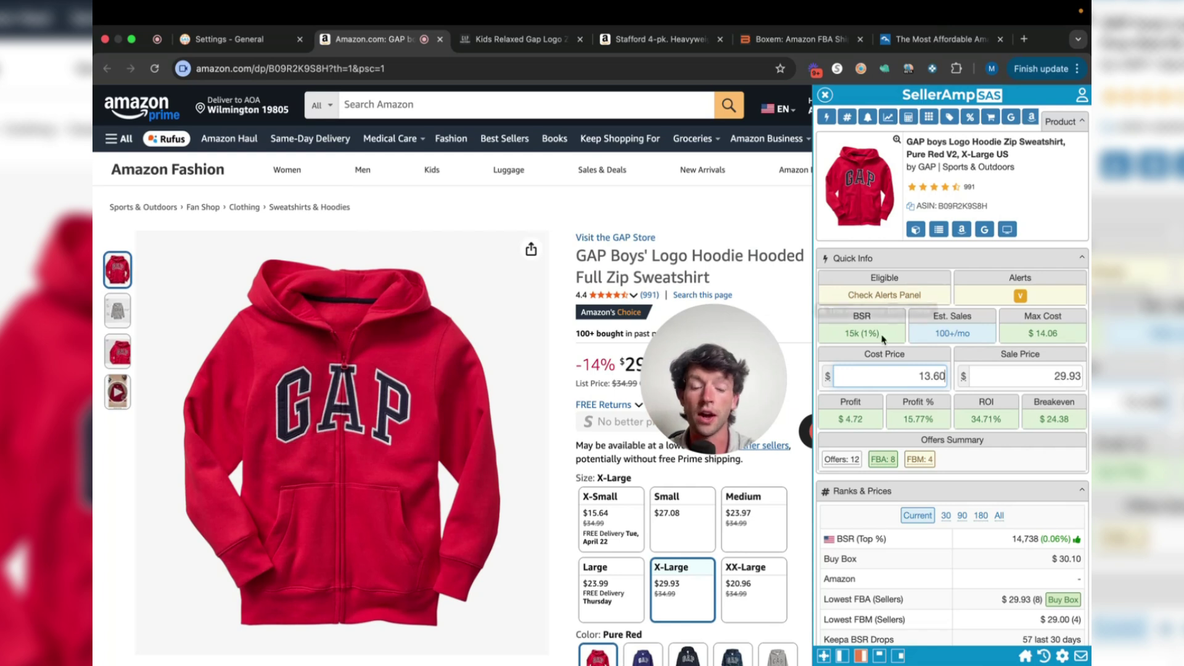
{"action": "left_click", "coordinate": [243, 41]}
{"action": "left_click_drag", "start_coordinate": [682, 350], "coordinate": [172, 603]}
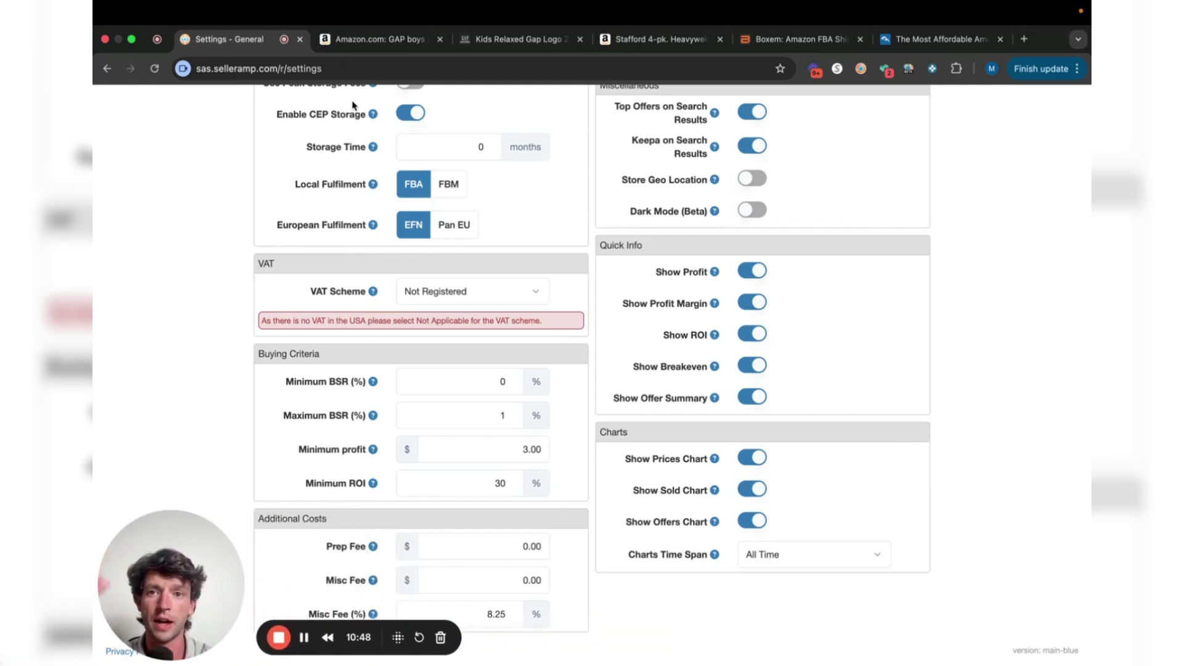
{"action": "left_click", "coordinate": [358, 42]}
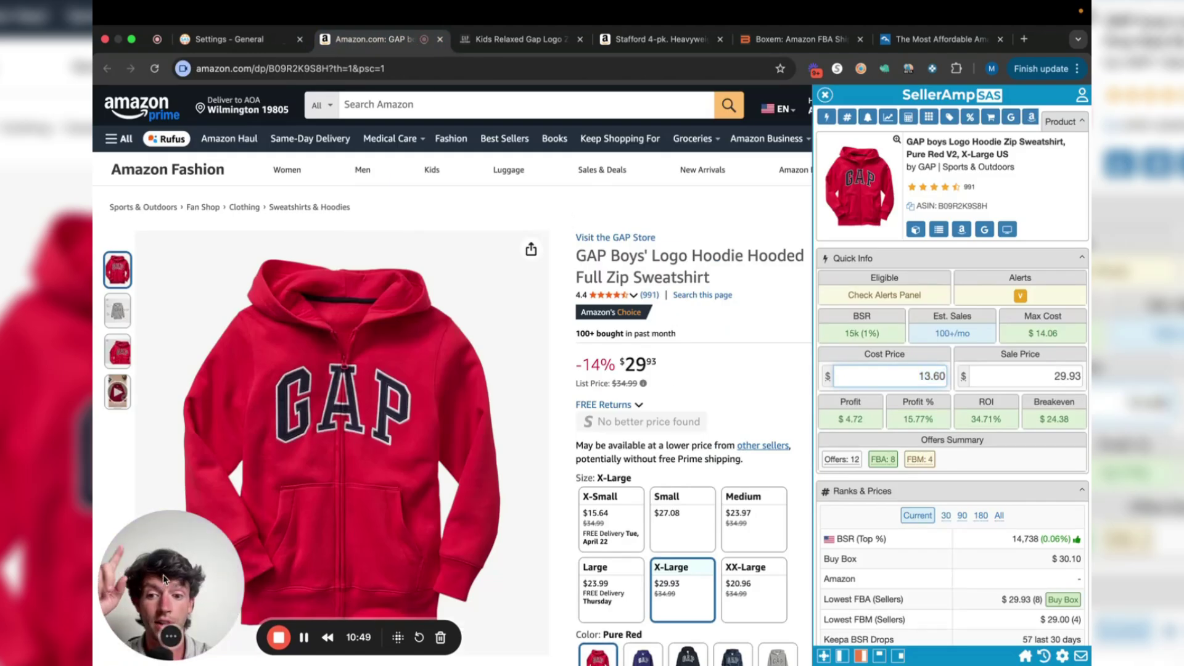
{"action": "left_click_drag", "start_coordinate": [163, 579], "coordinate": [708, 360]}
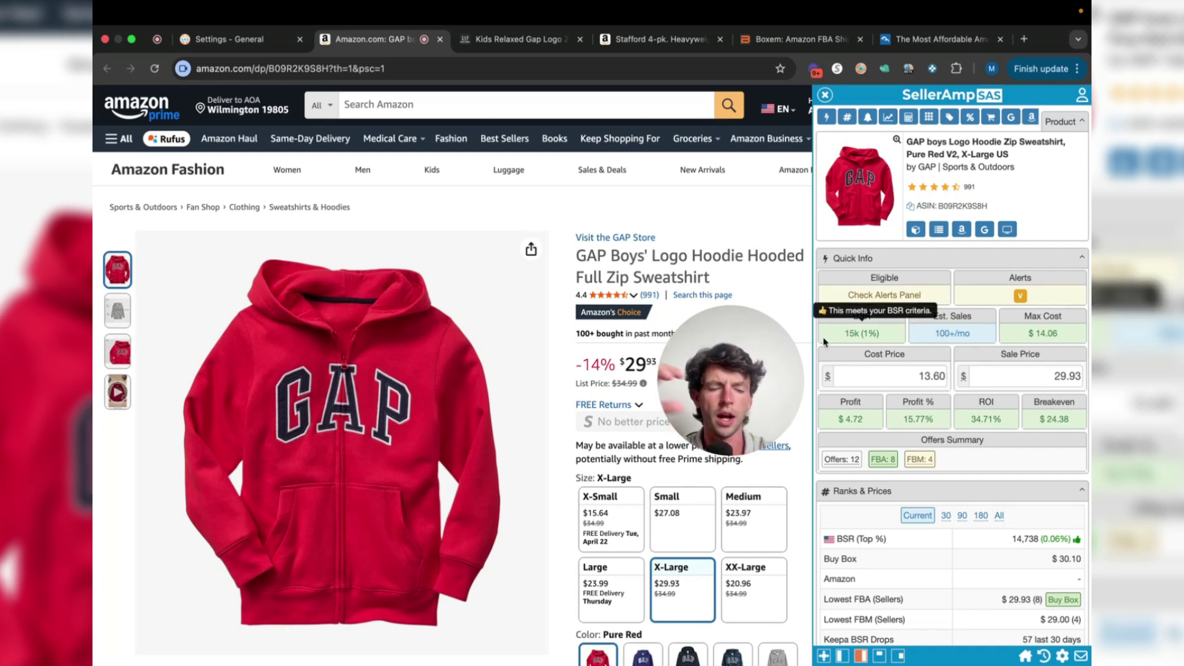
{"action": "scroll", "coordinate": [824, 342], "scroll_direction": "down", "scroll_amount": 7}
{"action": "scroll", "coordinate": [824, 342], "scroll_direction": "up", "scroll_amount": 7}
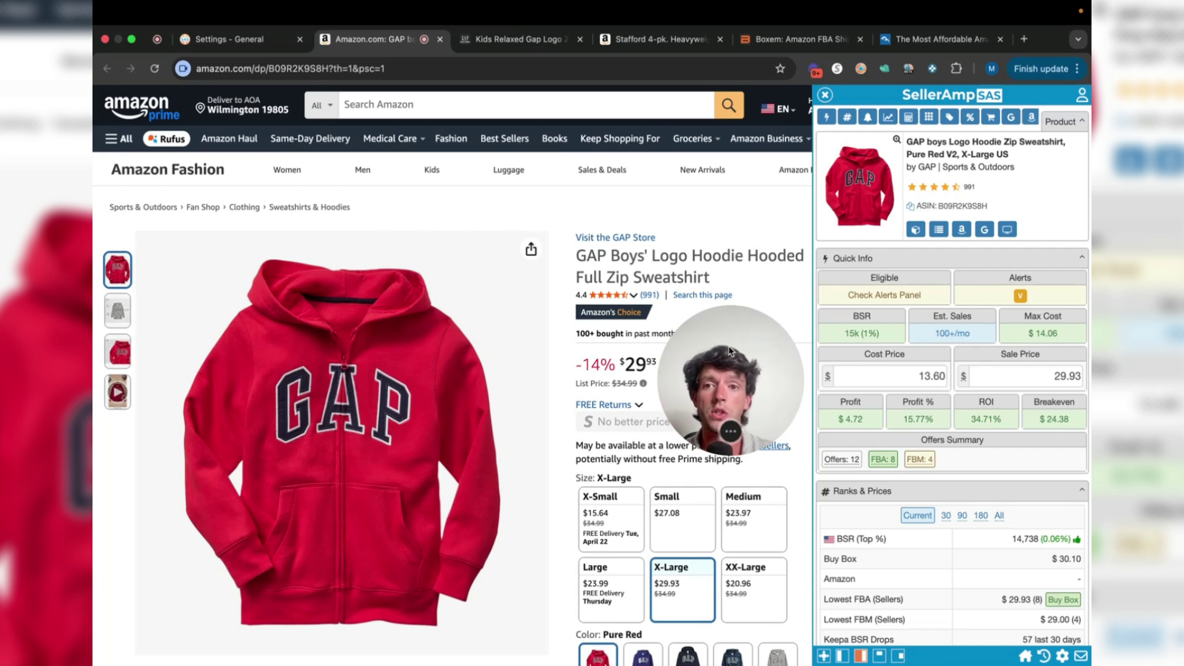
Open the B & K LLC storefront breakdown from the row 3 FBM badge in SAS Offers.
{"action": "scroll", "coordinate": [935, 368], "scroll_direction": "down", "scroll_amount": 15}
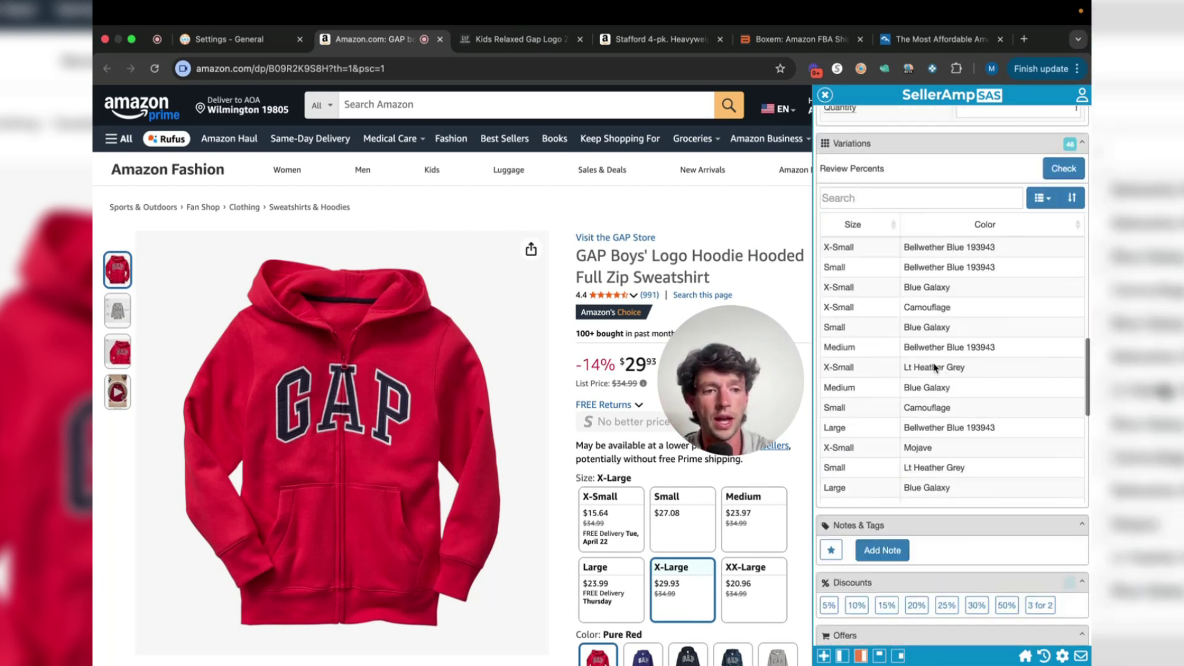
{"action": "scroll", "coordinate": [935, 368], "scroll_direction": "down", "scroll_amount": 2}
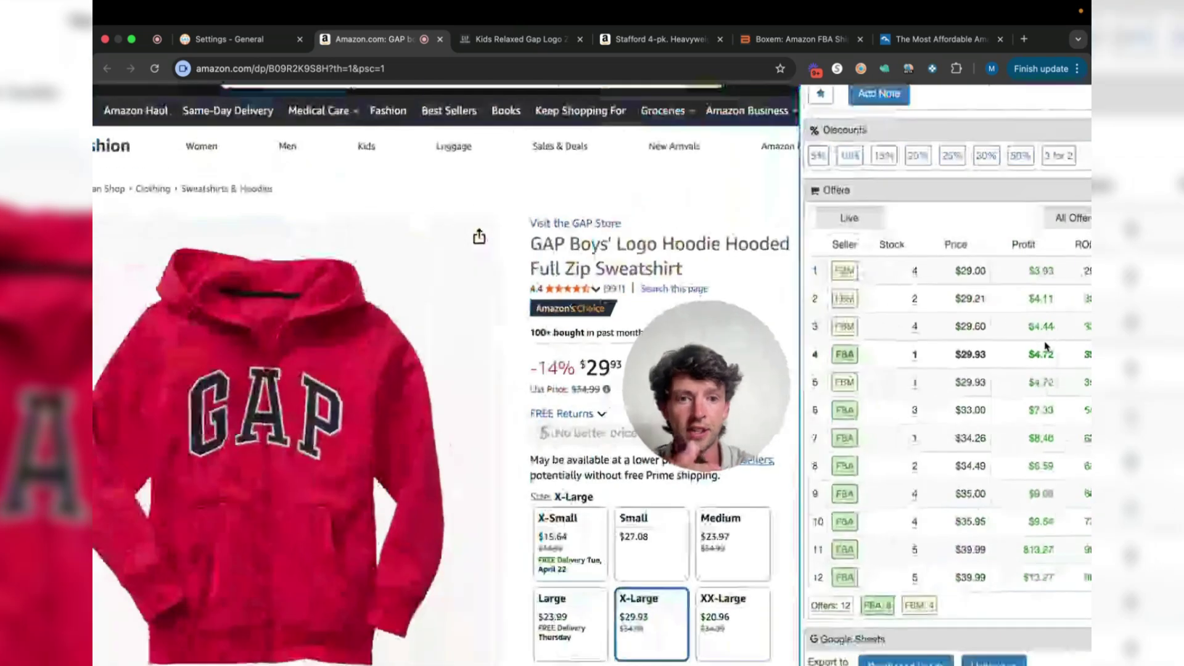
{"action": "mouse_move", "coordinate": [850, 358]}
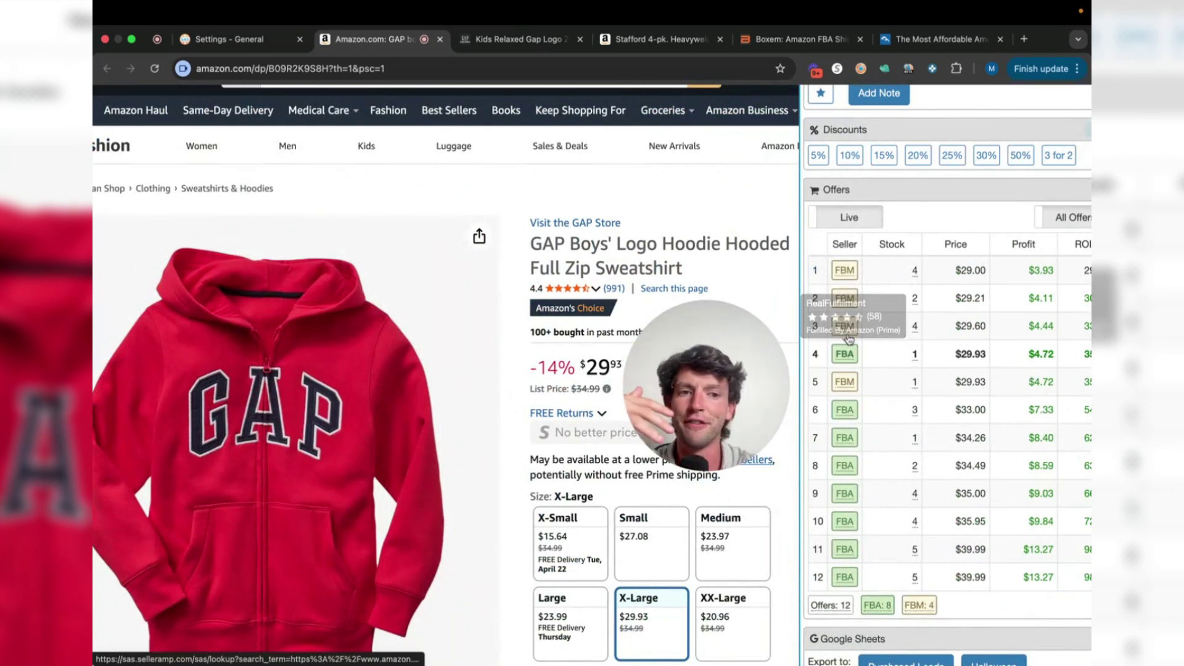
{"action": "mouse_move", "coordinate": [850, 334]}
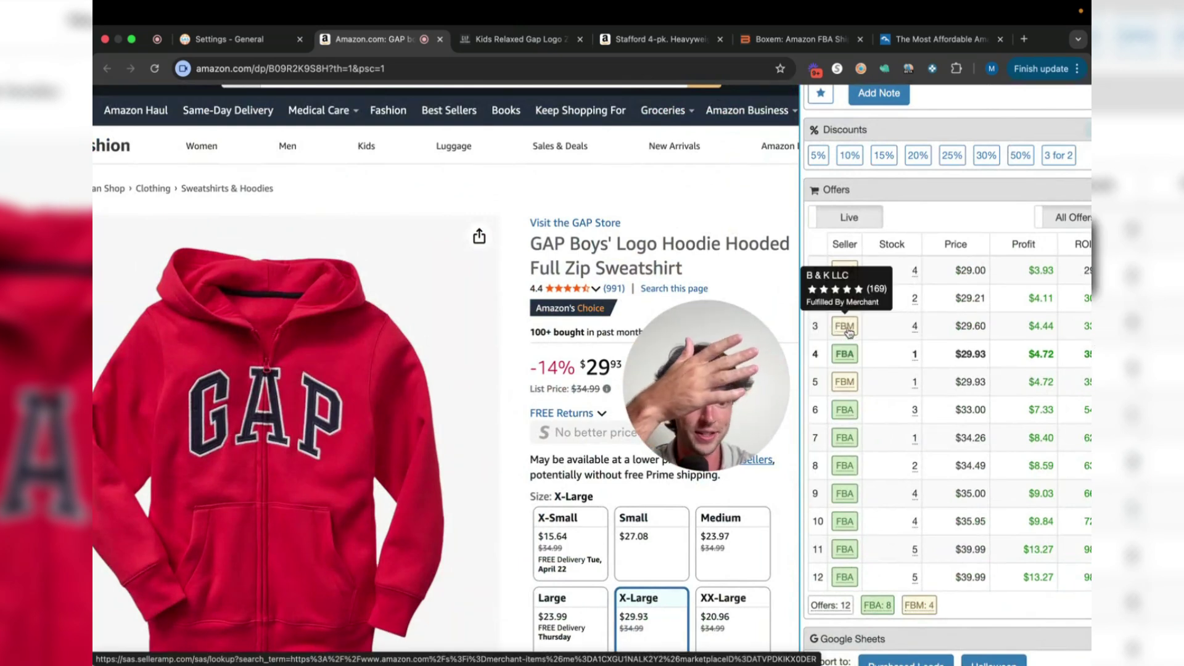
{"action": "left_click", "coordinate": [849, 333]}
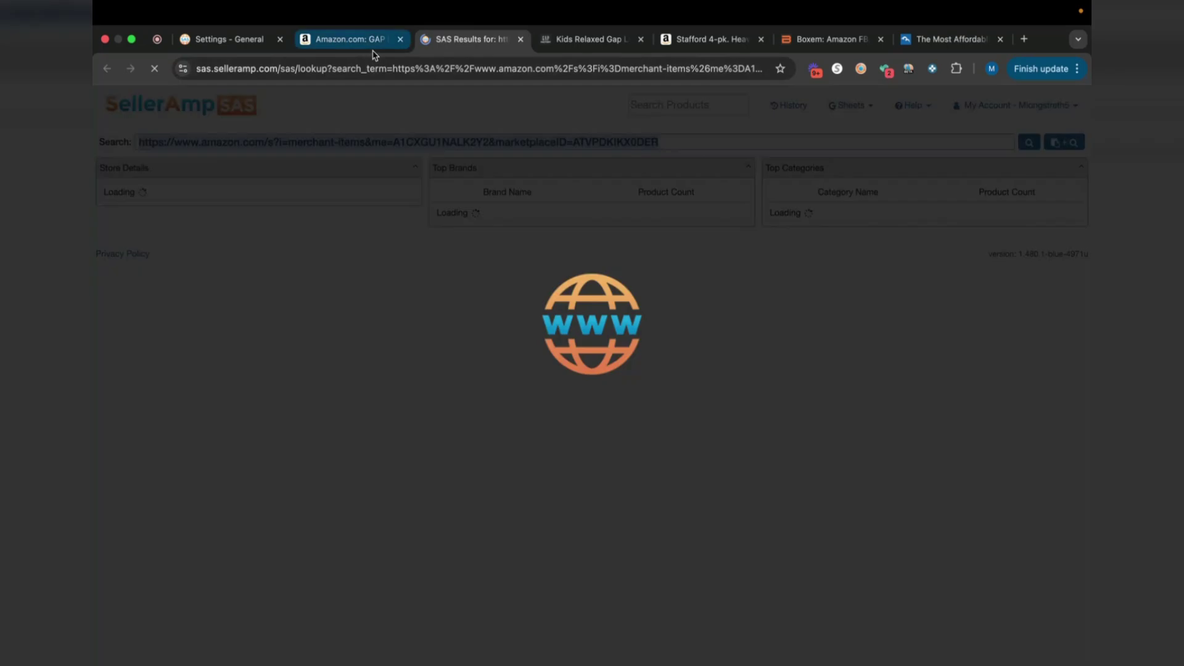
Back on the hoodie page, open RealFulfillment's storefront from the row 4 FBA badge.
{"action": "left_click", "coordinate": [364, 41]}
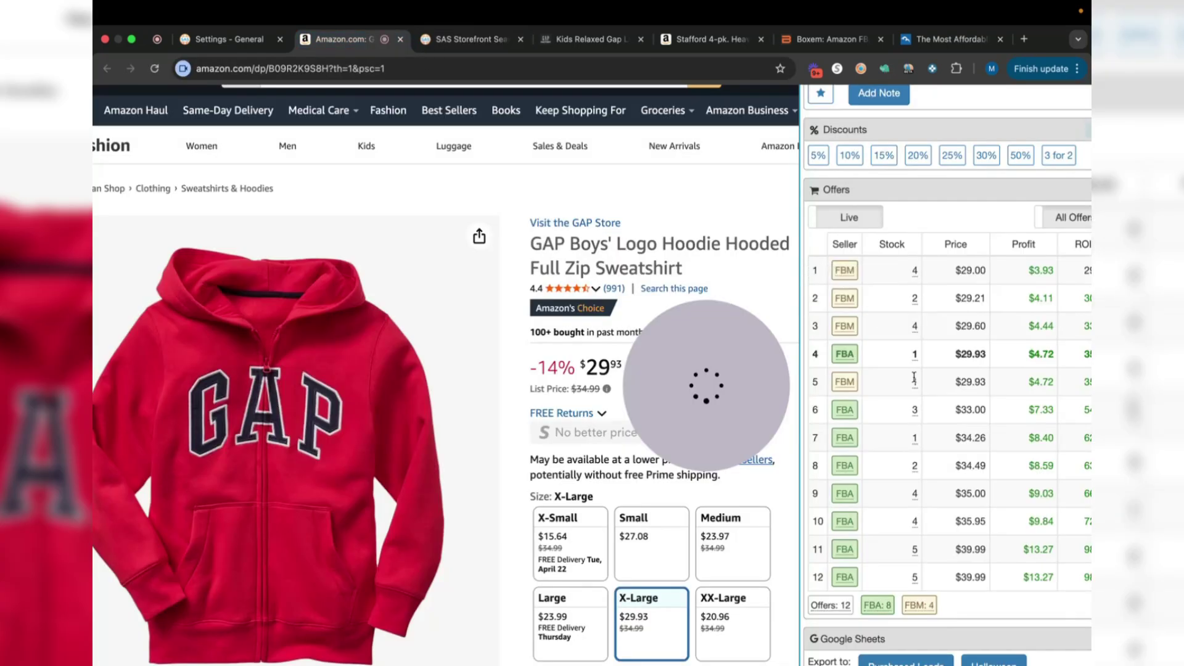
{"action": "left_click", "coordinate": [850, 360]}
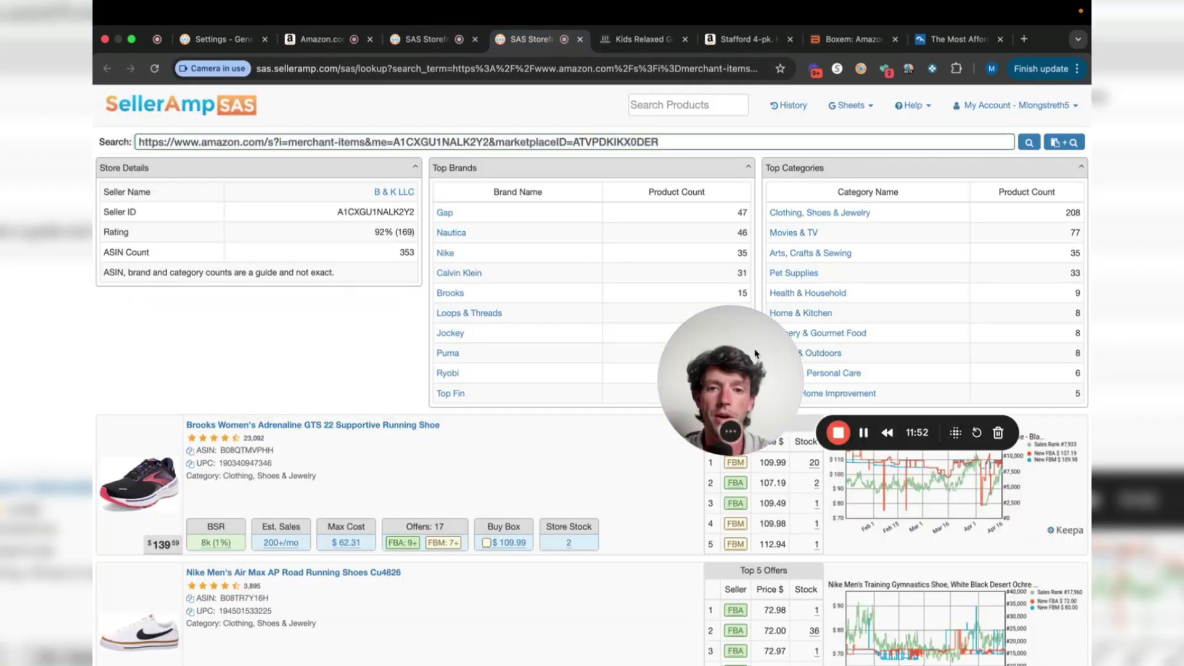
{"action": "left_click_drag", "start_coordinate": [756, 354], "coordinate": [194, 559]}
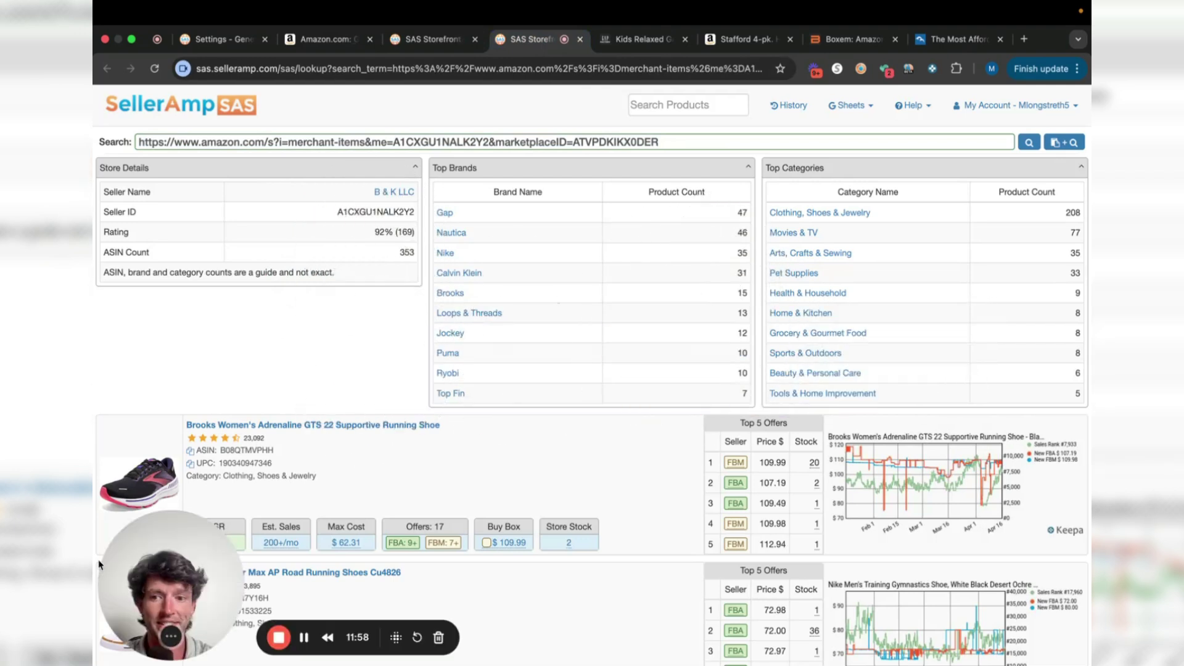
{"action": "scroll", "coordinate": [270, 401], "scroll_direction": "down", "scroll_amount": 5}
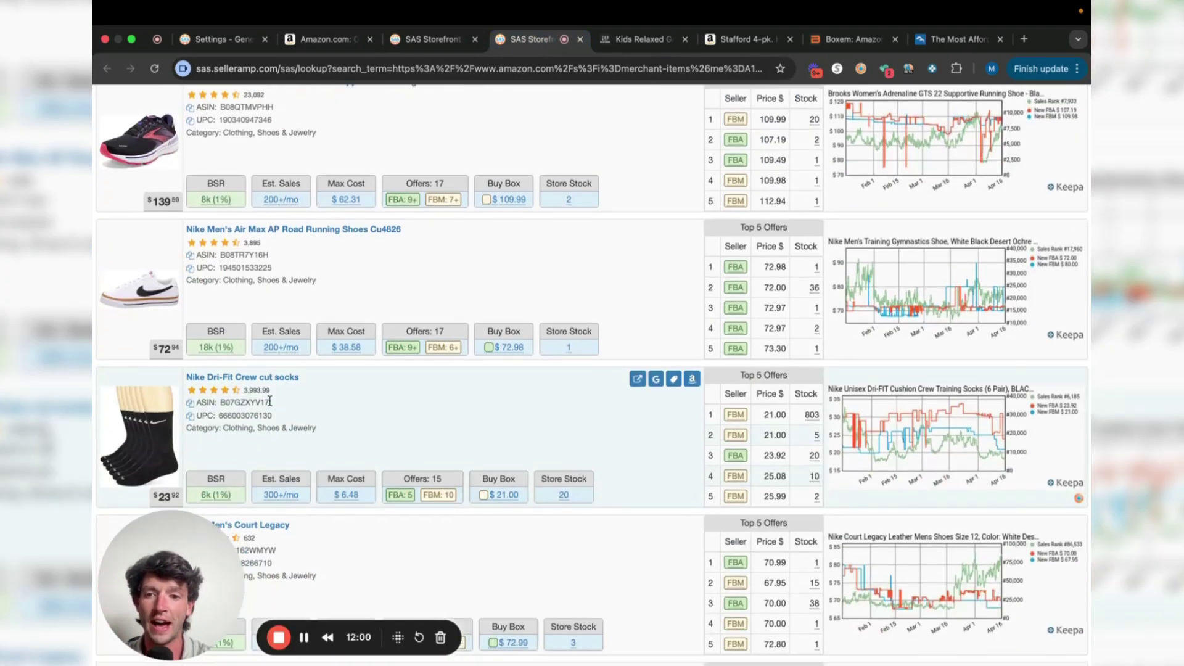
{"action": "left_click_drag", "start_coordinate": [170, 584], "coordinate": [180, 360]}
View the RealFulfillment storefront, then go back to the Amazon GAP hoodie listing with its SAS summary.
{"action": "left_click", "coordinate": [432, 39]}
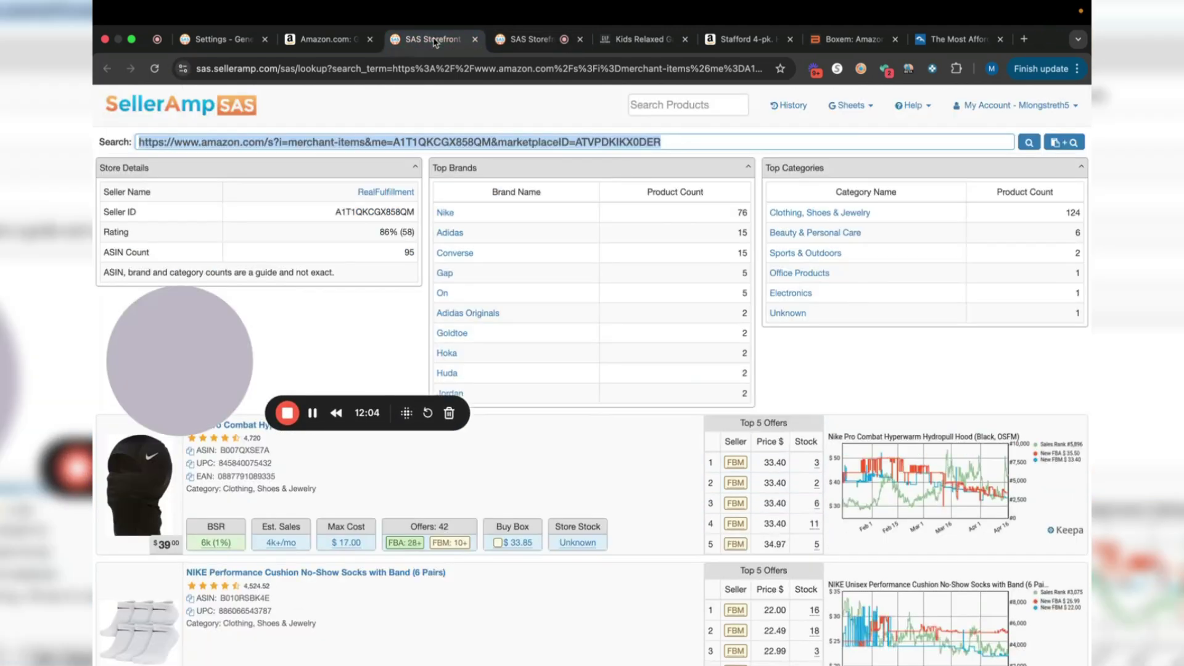
{"action": "left_click", "coordinate": [350, 39]}
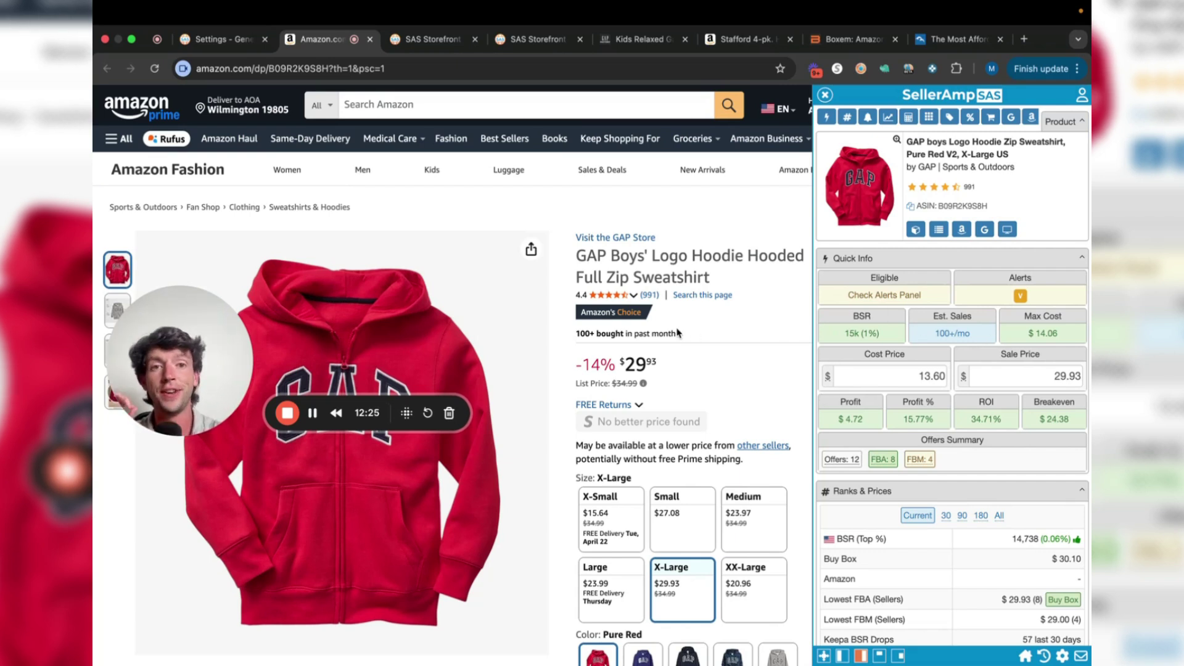
Bring Keepa's price-history chart into view, showing and then hiding the category sales-rank graphs.
{"action": "scroll", "coordinate": [677, 333], "scroll_direction": "down", "scroll_amount": 15}
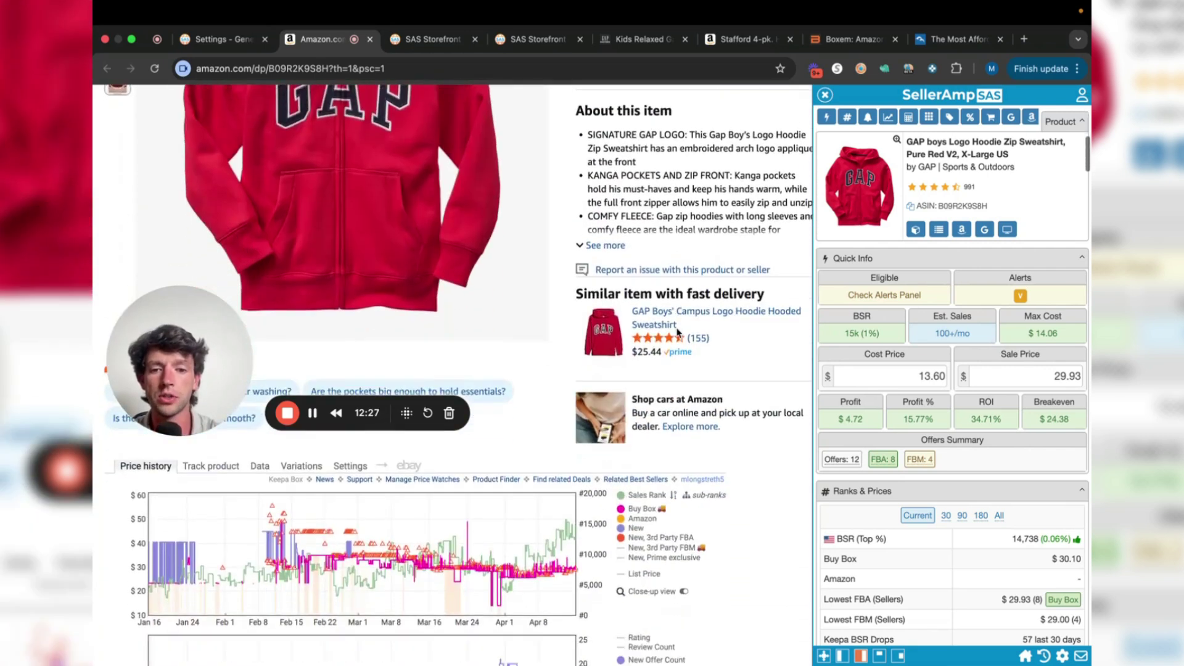
{"action": "left_click_drag", "start_coordinate": [179, 361], "coordinate": [171, 501]}
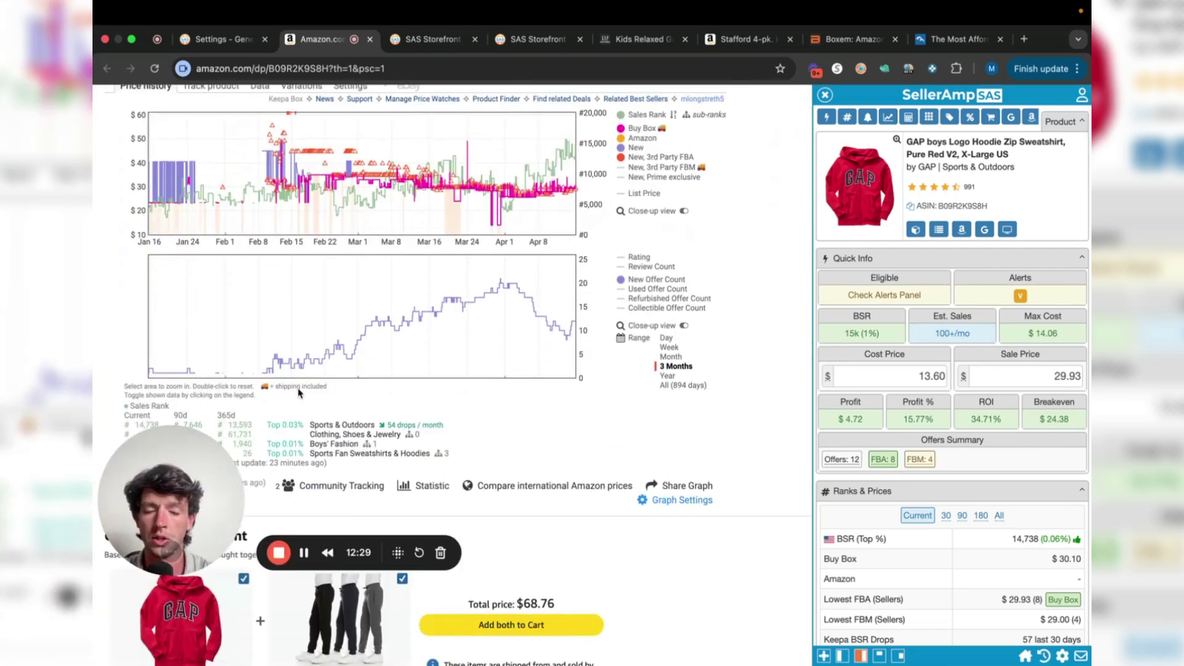
{"action": "scroll", "coordinate": [298, 393], "scroll_direction": "up", "scroll_amount": 1}
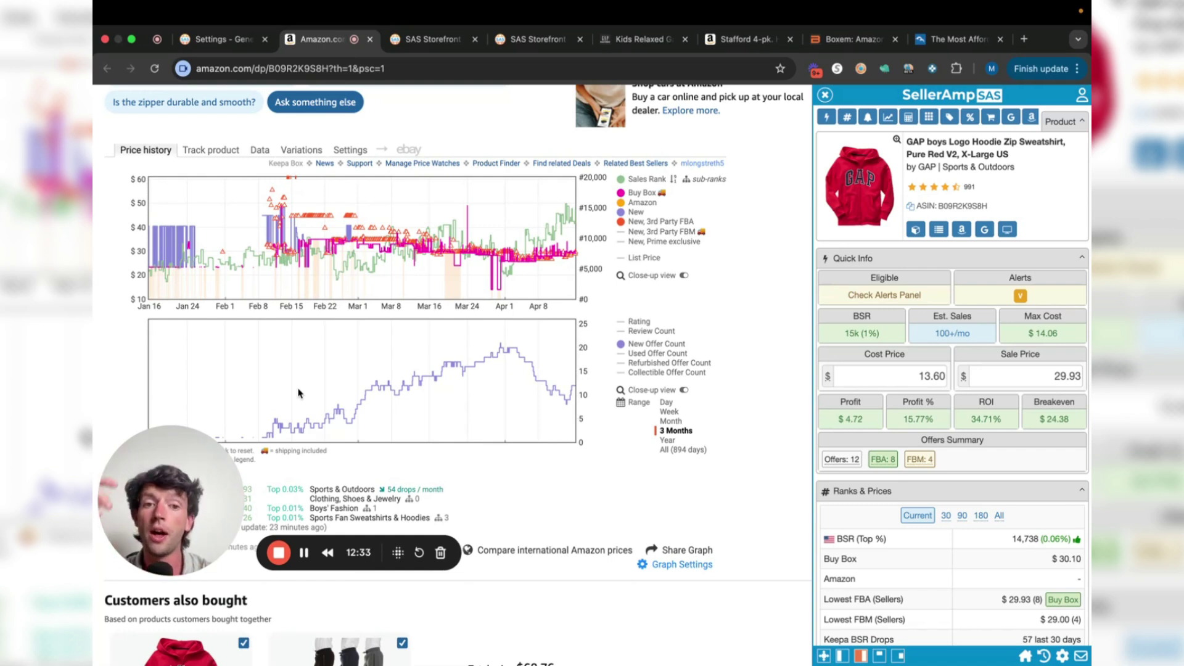
{"action": "left_click", "coordinate": [707, 181]}
{"action": "scroll", "coordinate": [728, 210], "scroll_direction": "down", "scroll_amount": 2}
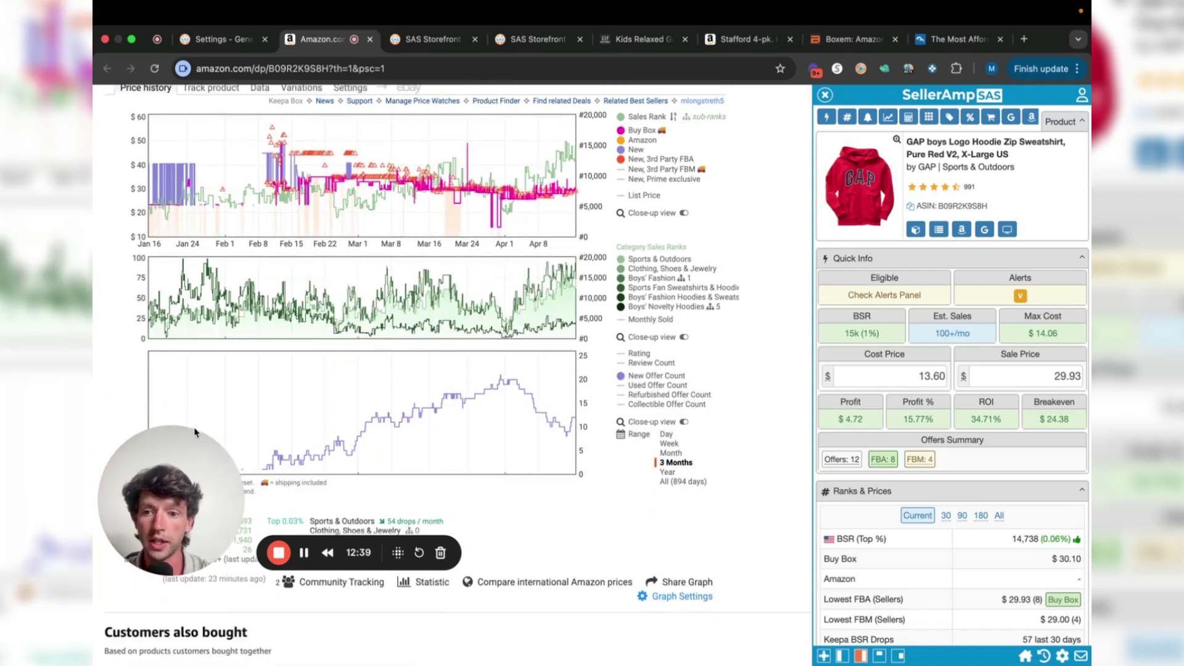
{"action": "left_click_drag", "start_coordinate": [194, 431], "coordinate": [191, 509]}
{"action": "left_click", "coordinate": [707, 116]}
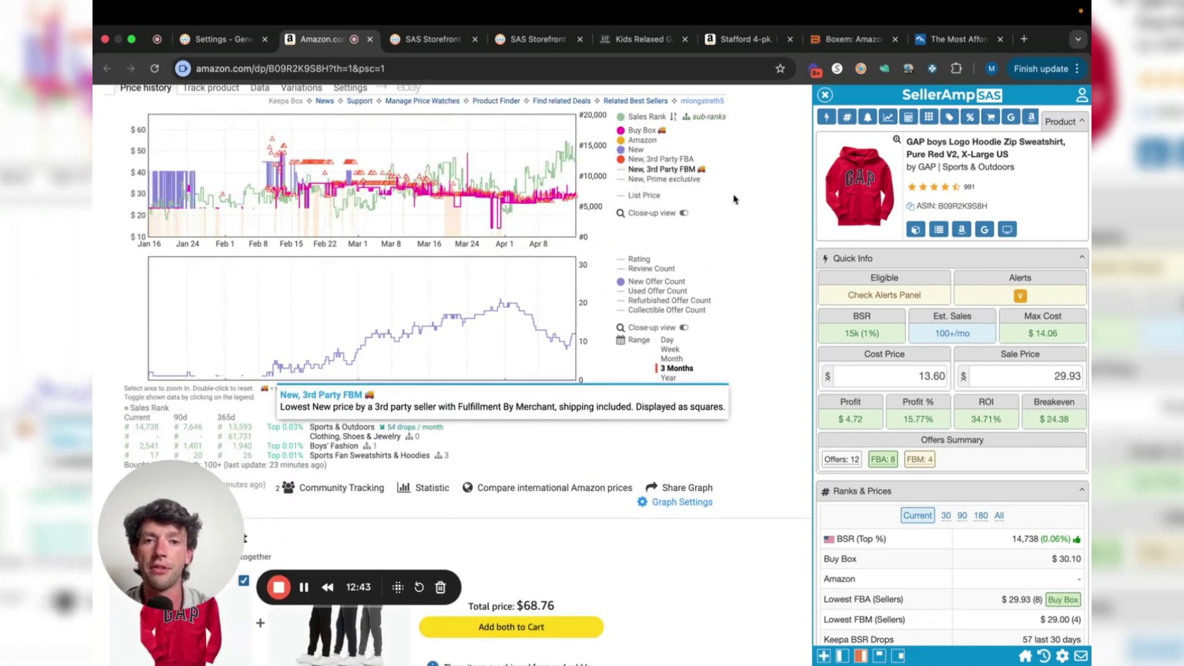
{"action": "scroll", "coordinate": [746, 234], "scroll_direction": "up", "scroll_amount": 1}
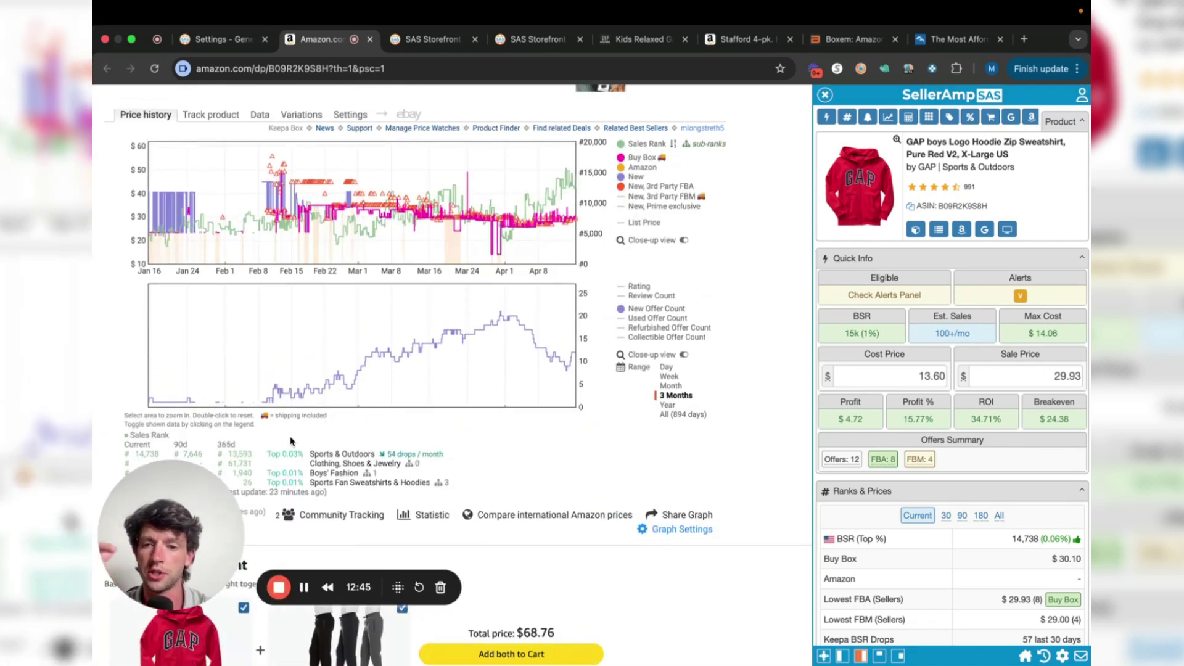
{"action": "left_click_drag", "start_coordinate": [148, 521], "coordinate": [600, 480]}
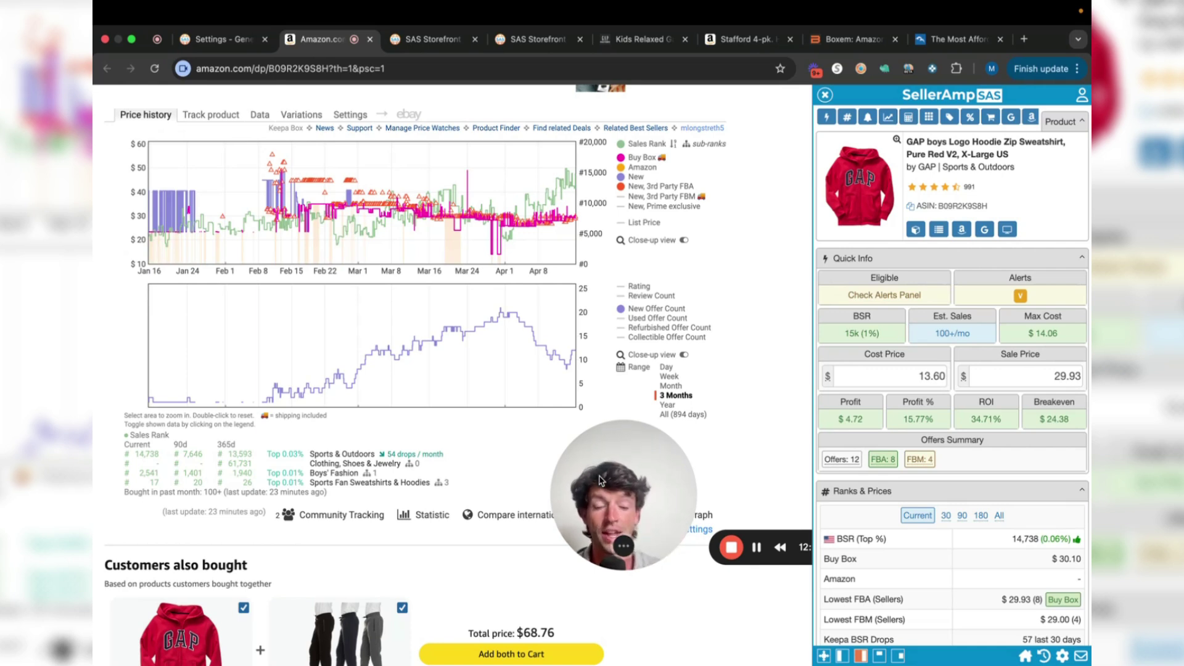
{"action": "left_click", "coordinate": [699, 417]}
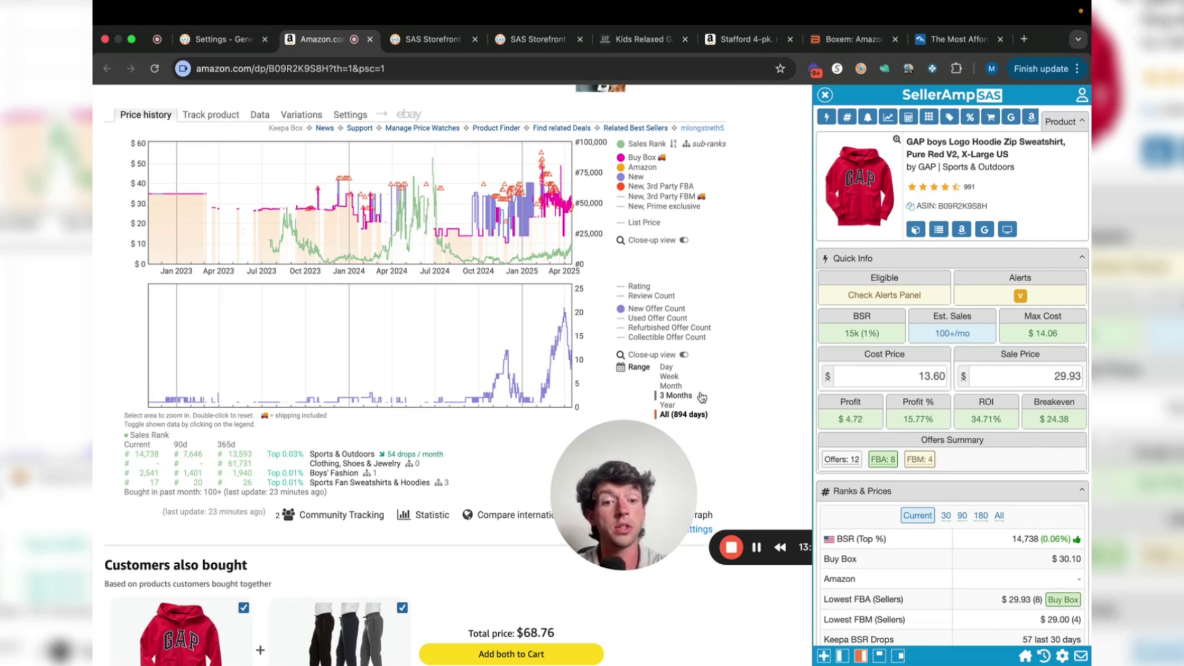
{"action": "left_click", "coordinate": [690, 400]}
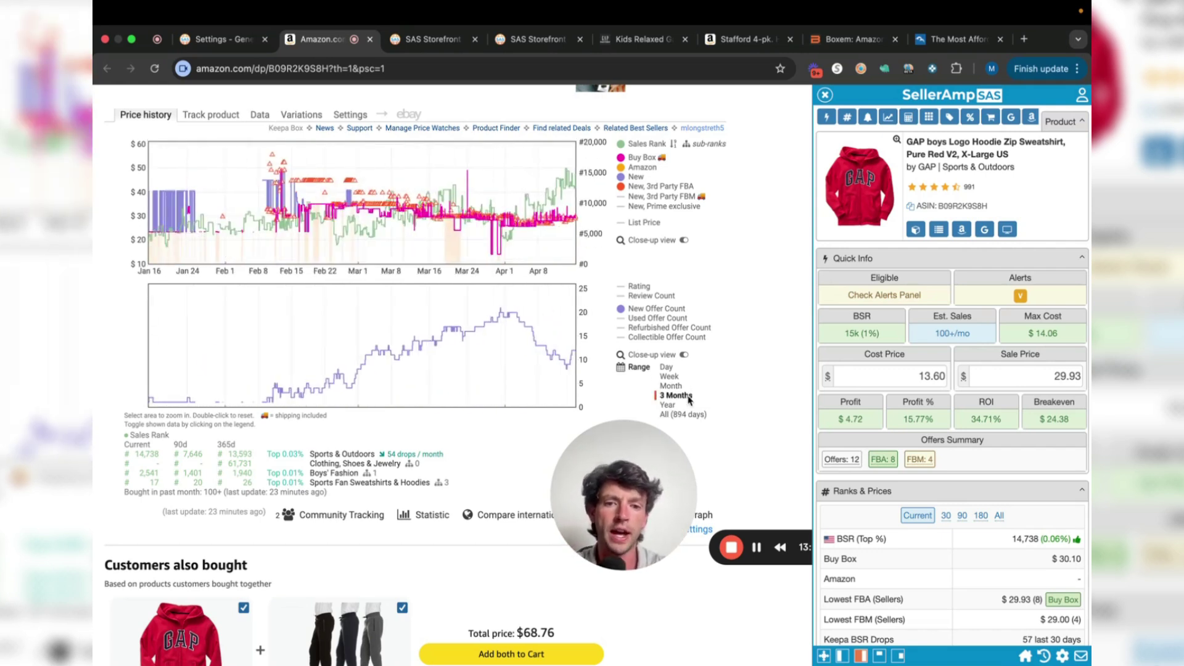
{"action": "left_click_drag", "start_coordinate": [662, 461], "coordinate": [199, 474]}
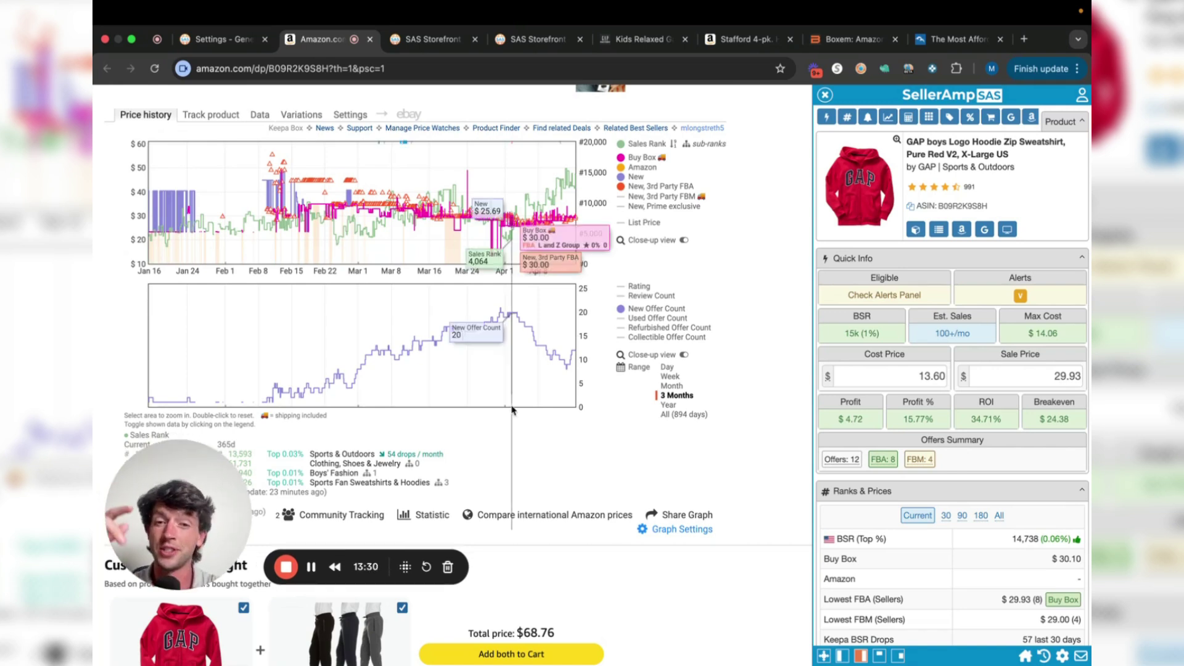
{"action": "left_click_drag", "start_coordinate": [183, 477], "coordinate": [465, 410]}
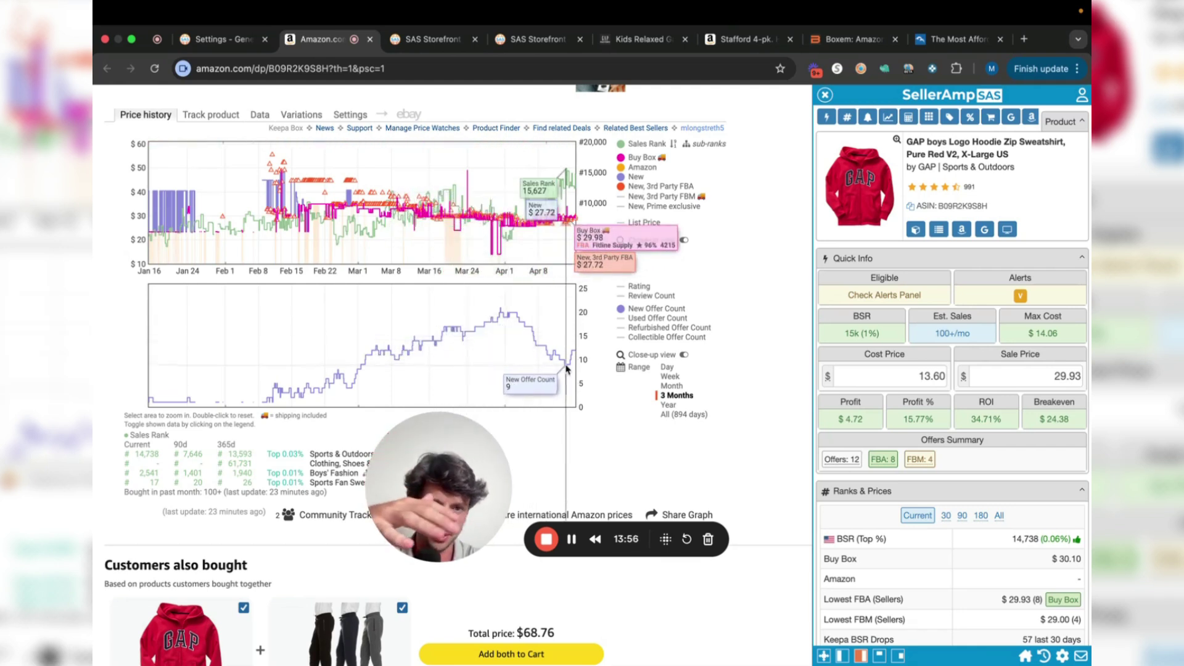
{"action": "left_click_drag", "start_coordinate": [453, 447], "coordinate": [508, 295]}
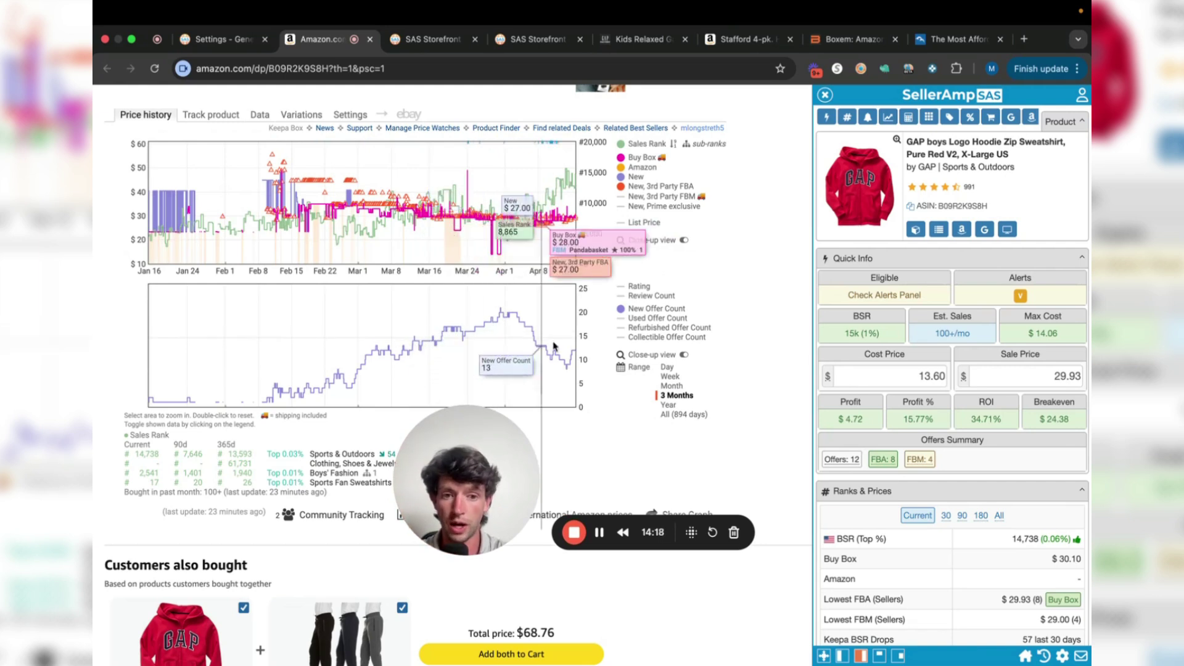
{"action": "left_click", "coordinate": [668, 405]}
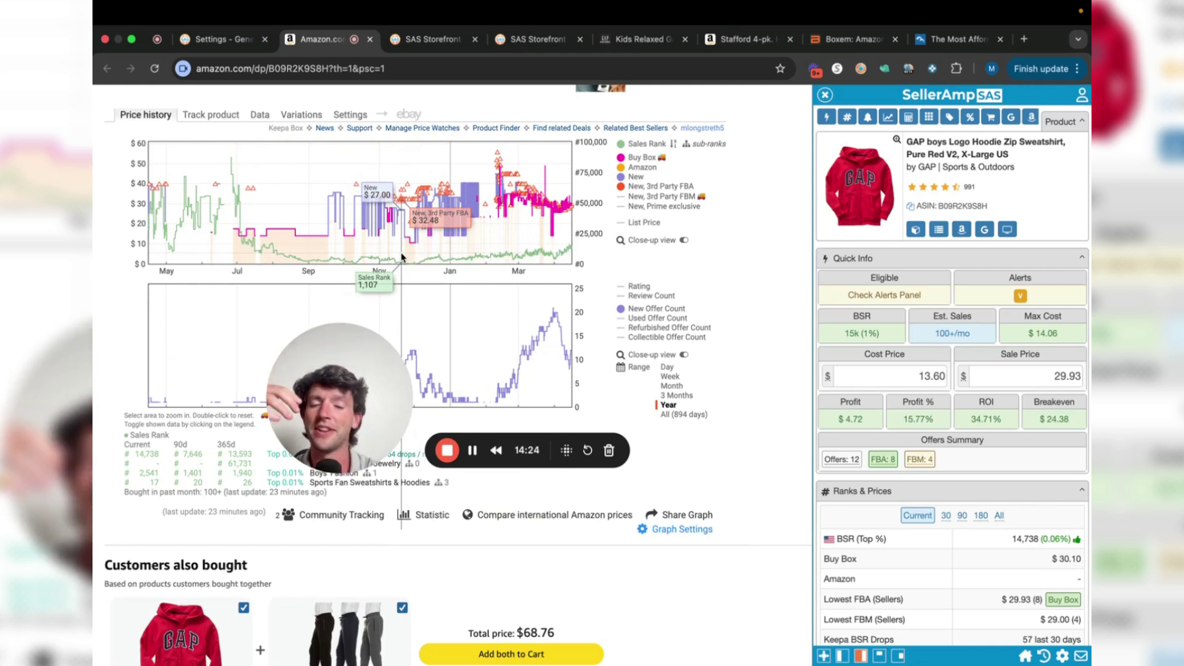
{"action": "mouse_move", "coordinate": [695, 347]}
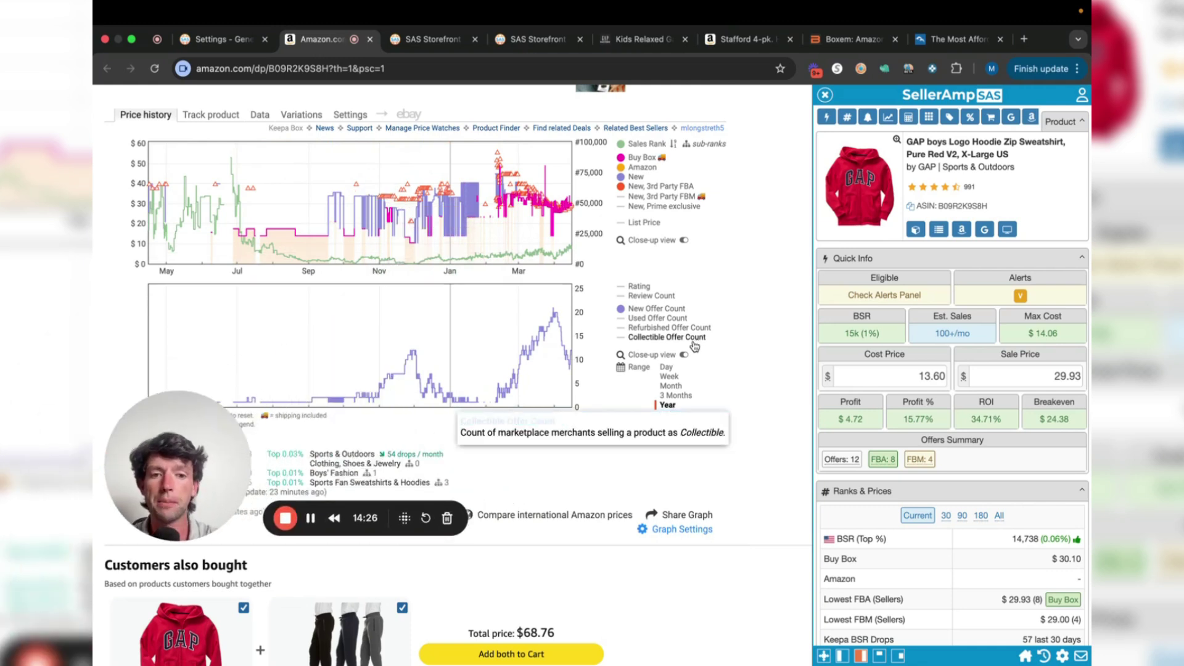
{"action": "left_click", "coordinate": [683, 396]}
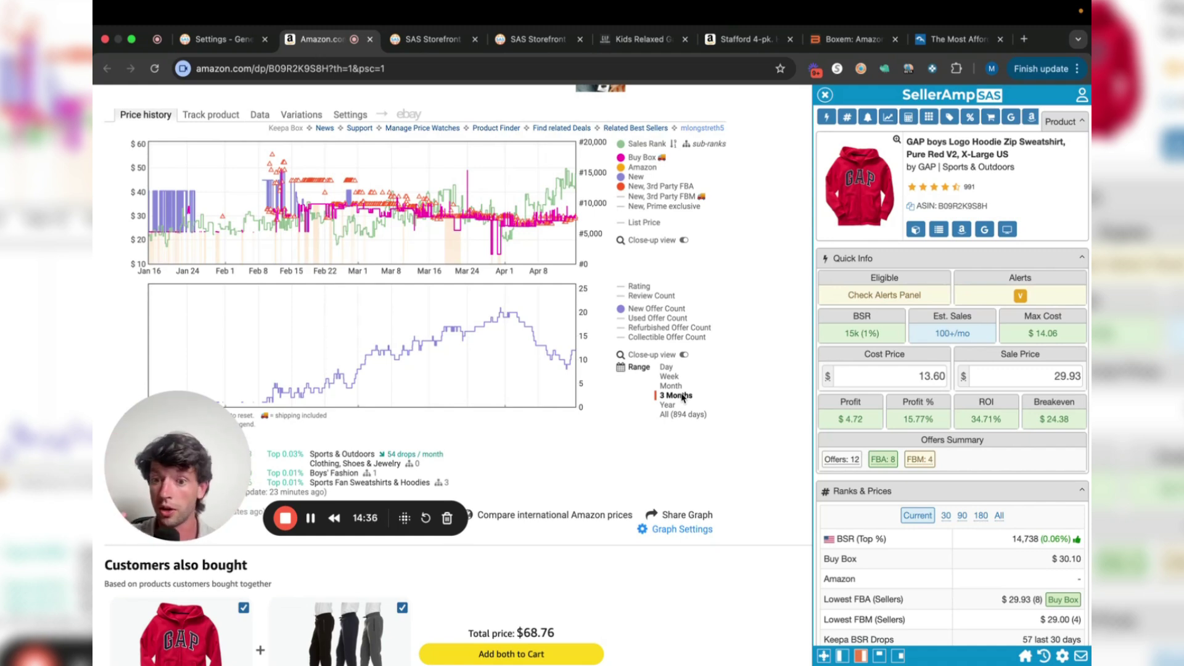
{"action": "left_click_drag", "start_coordinate": [188, 470], "coordinate": [745, 331]}
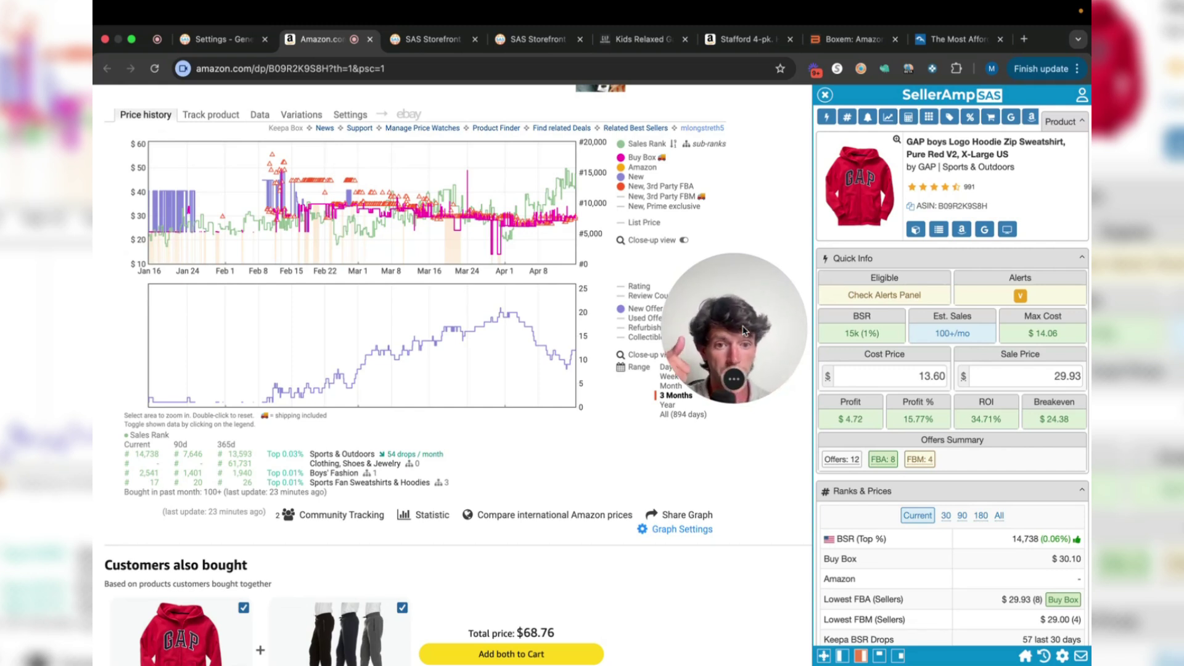
{"action": "left_click_drag", "start_coordinate": [744, 330], "coordinate": [488, 255]}
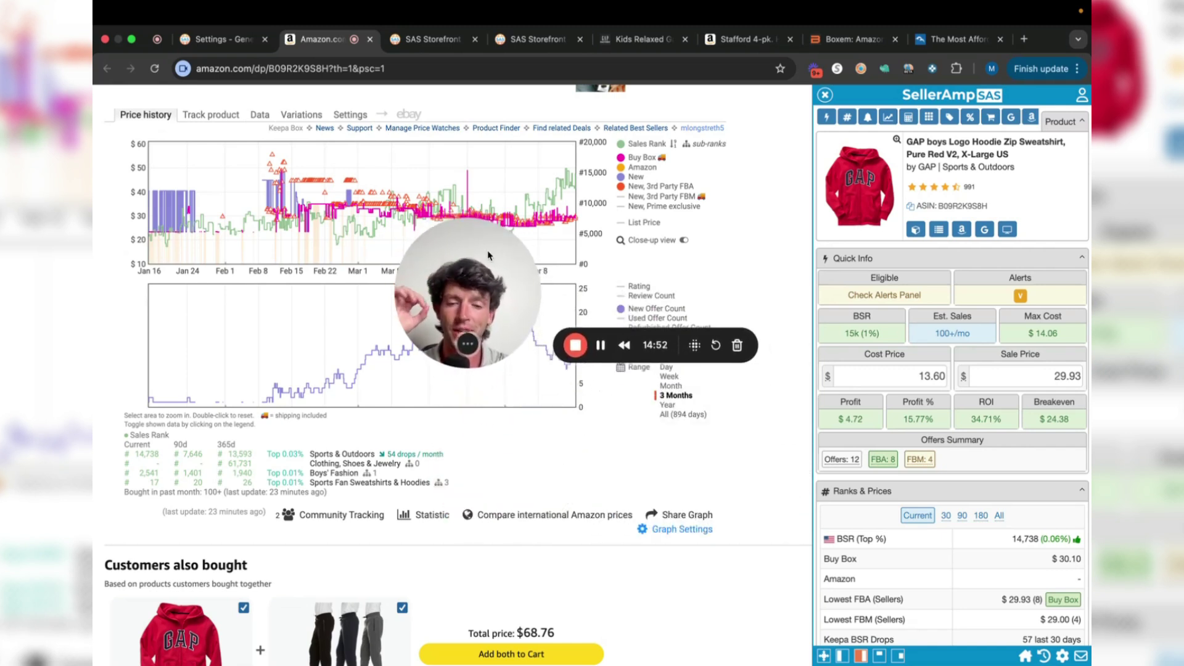
{"action": "left_click_drag", "start_coordinate": [488, 255], "coordinate": [457, 440]}
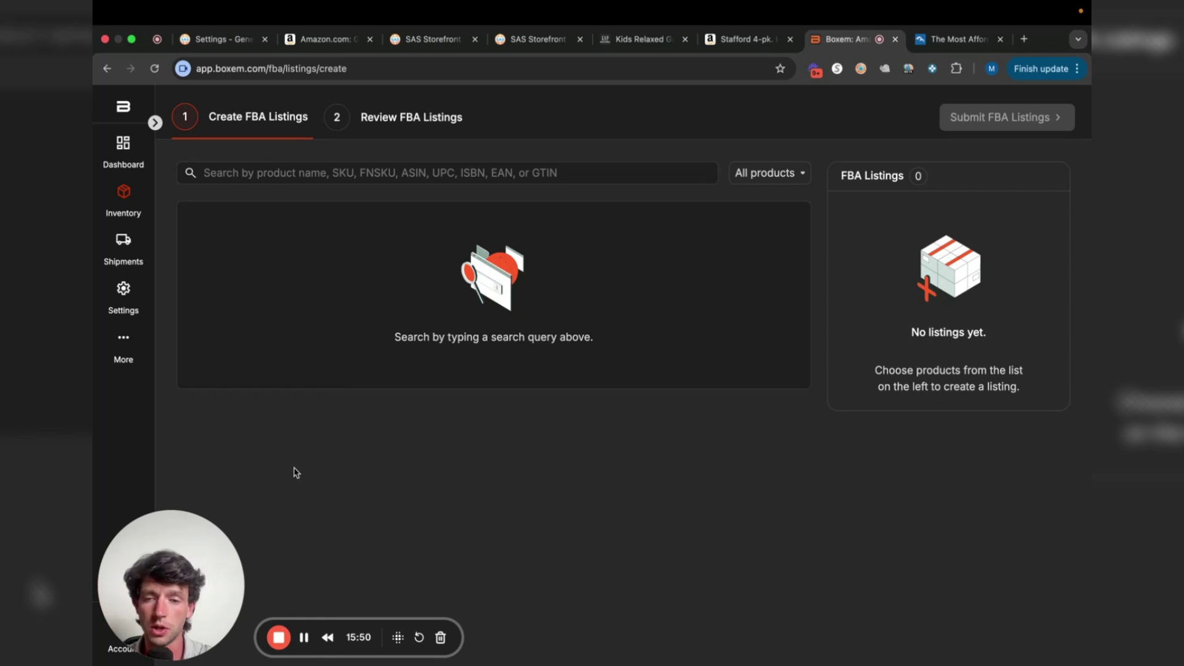
Search Create FBA Listings for ASIN B07MCQ6RFW, copied from the Stafford T-shirt Amazon page.
{"action": "left_click", "coordinate": [266, 179]}
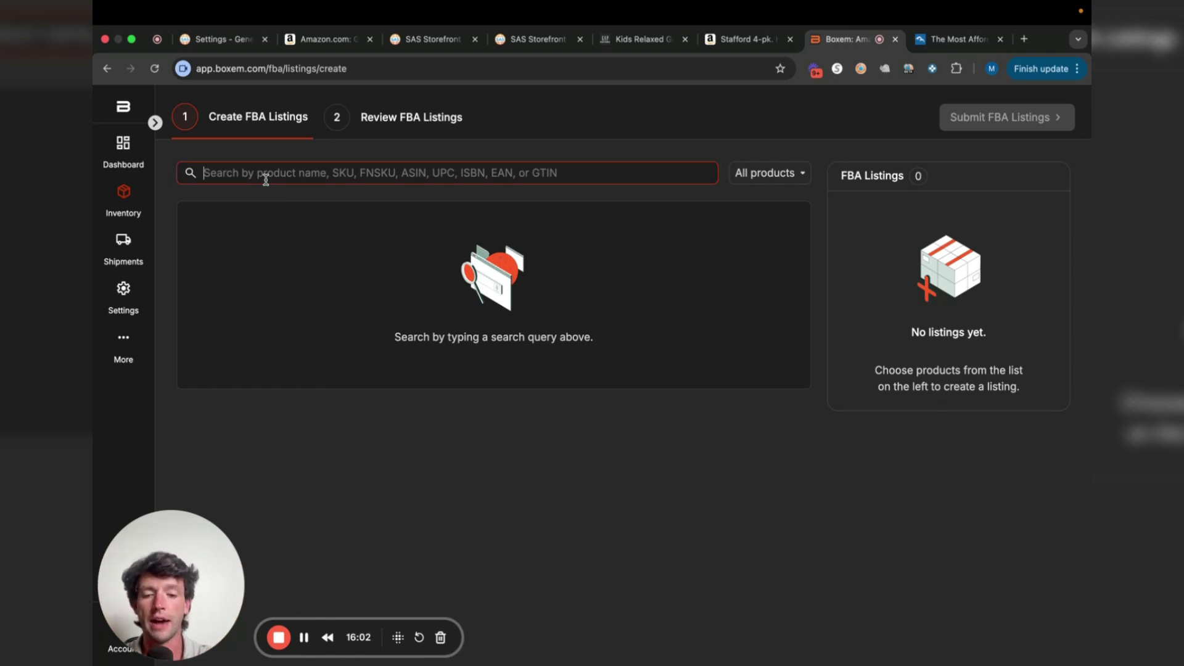
{"action": "left_click", "coordinate": [743, 39]}
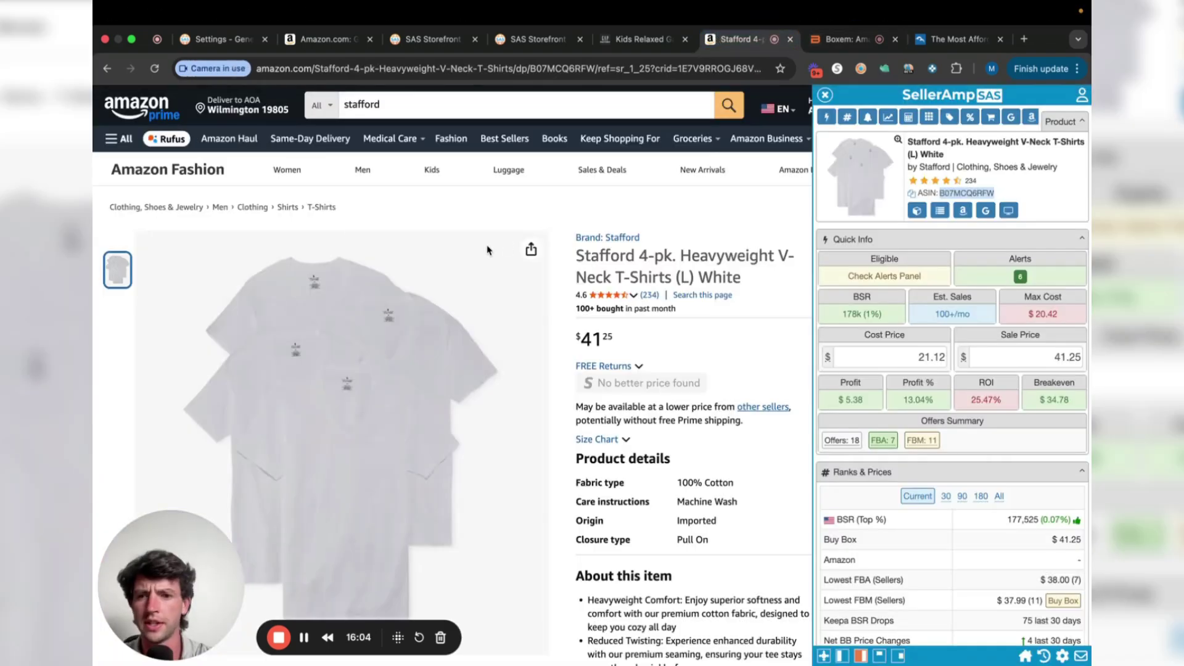
{"action": "left_click_drag", "start_coordinate": [177, 573], "coordinate": [718, 183]}
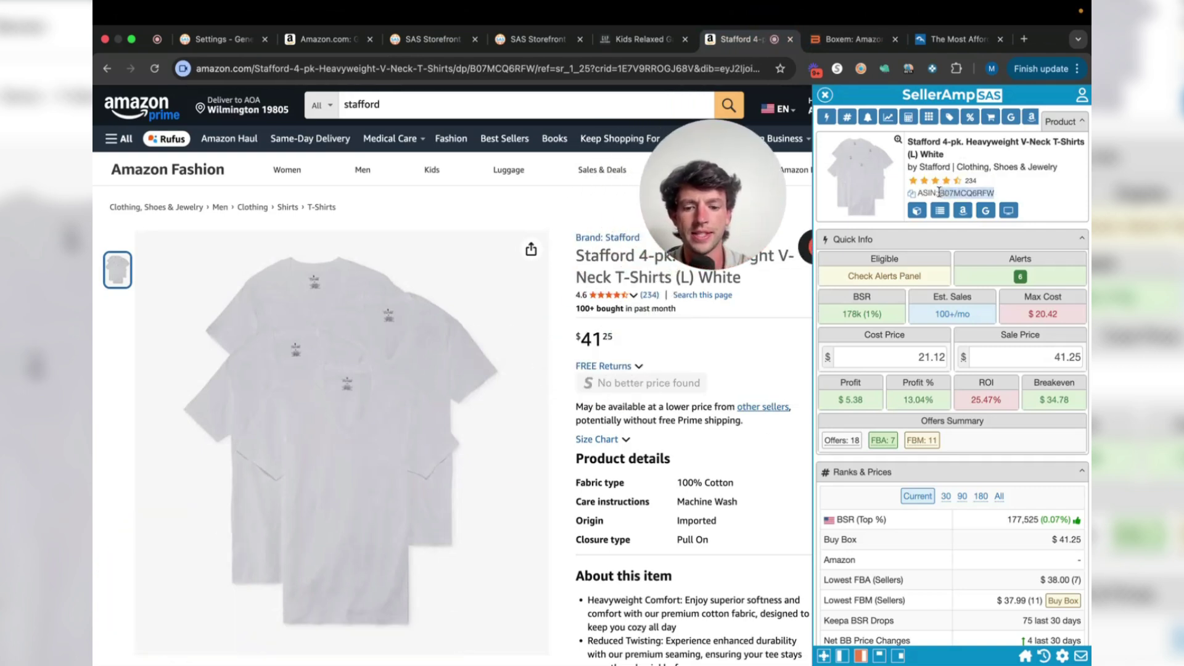
{"action": "left_click_drag", "start_coordinate": [740, 193], "coordinate": [201, 532]}
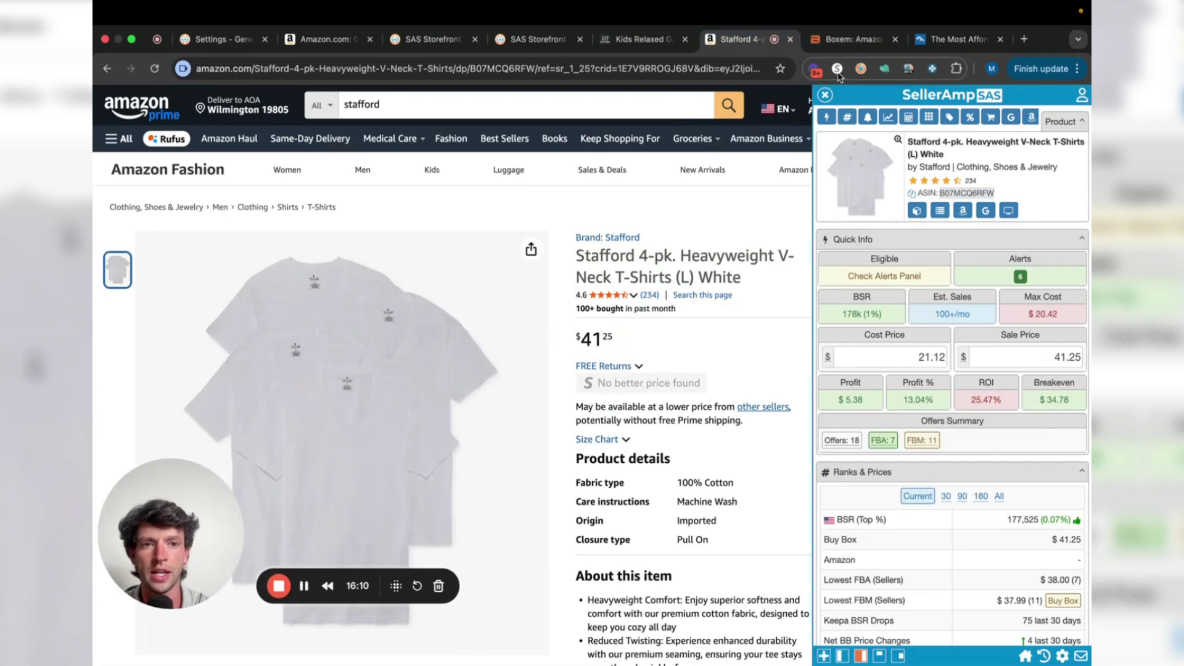
{"action": "left_click", "coordinate": [851, 39]}
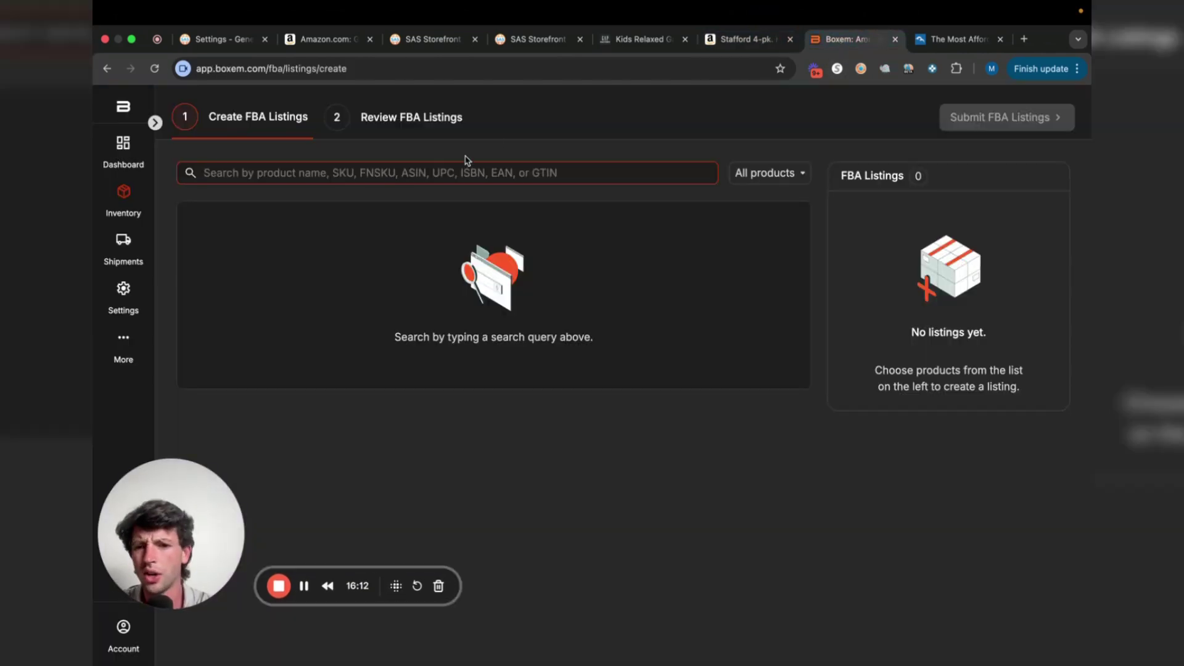
{"action": "type", "text": "B07MCQ6RFW"}
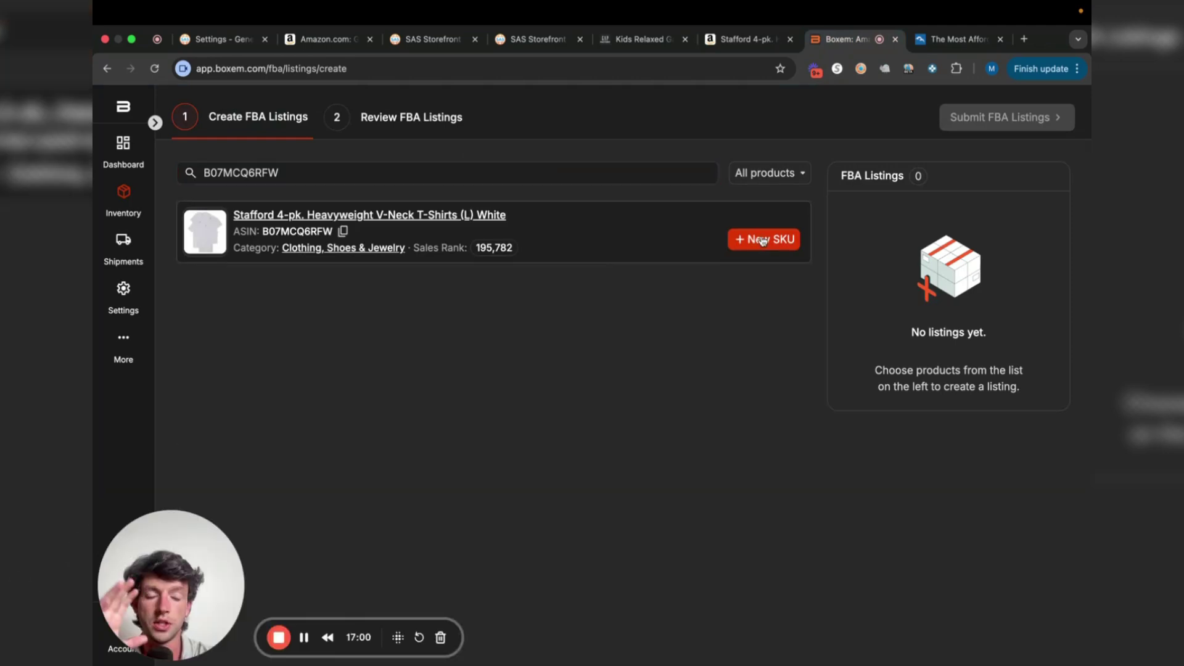
Add a New SKU for the Stafford T-shirt: buy cost $20, supplier jc penney, purchased April 15, 2025.
{"action": "left_click", "coordinate": [764, 239]}
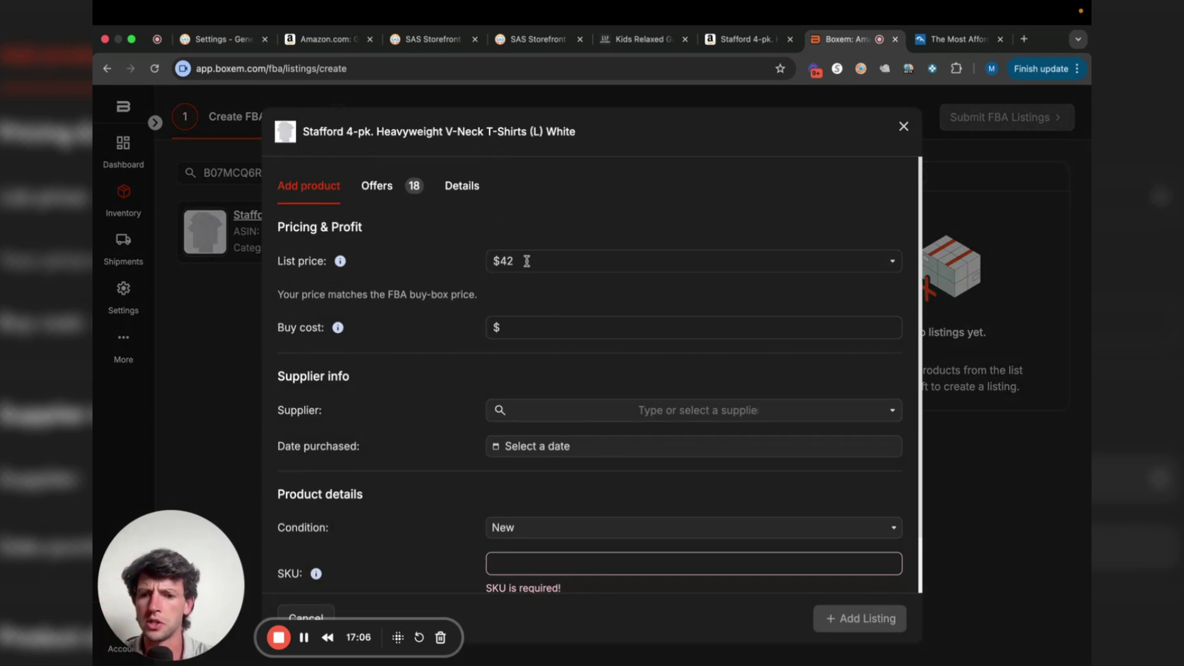
{"action": "left_click", "coordinate": [539, 322]}
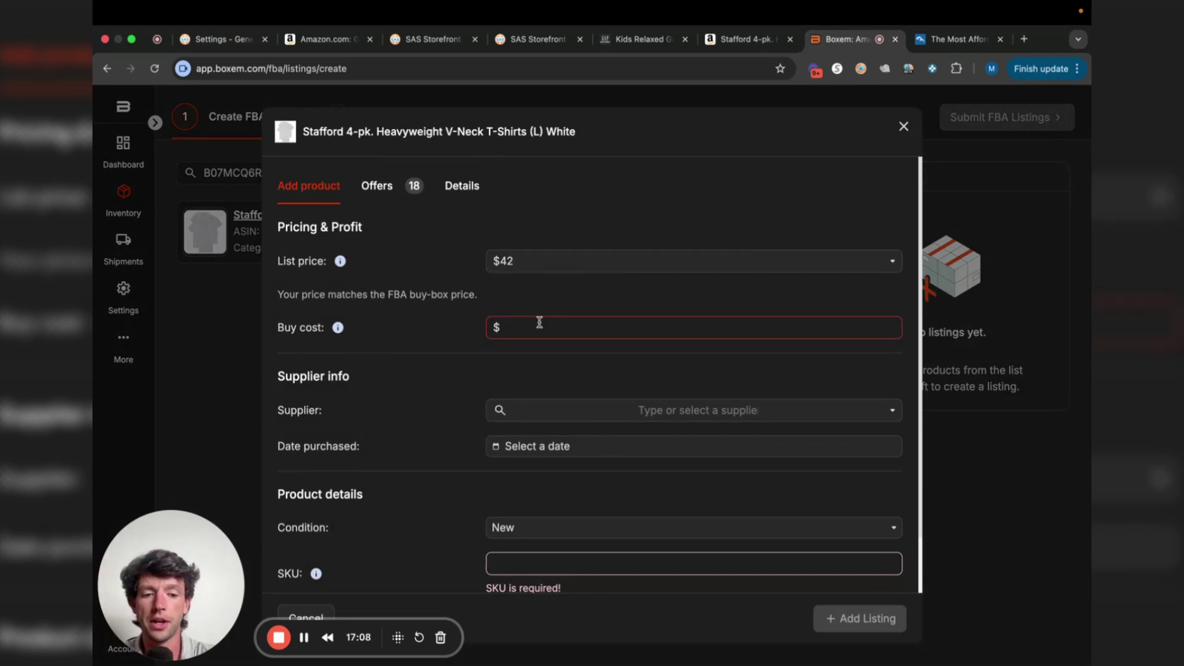
{"action": "type", "text": "20"}
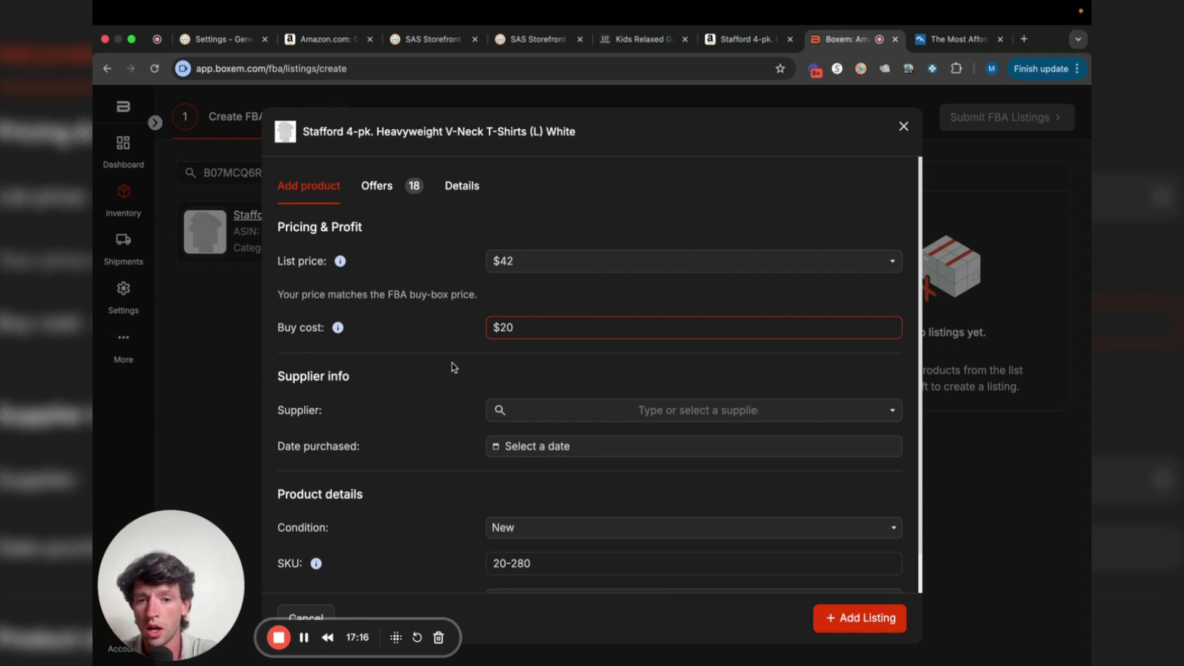
{"action": "left_click", "coordinate": [590, 410]}
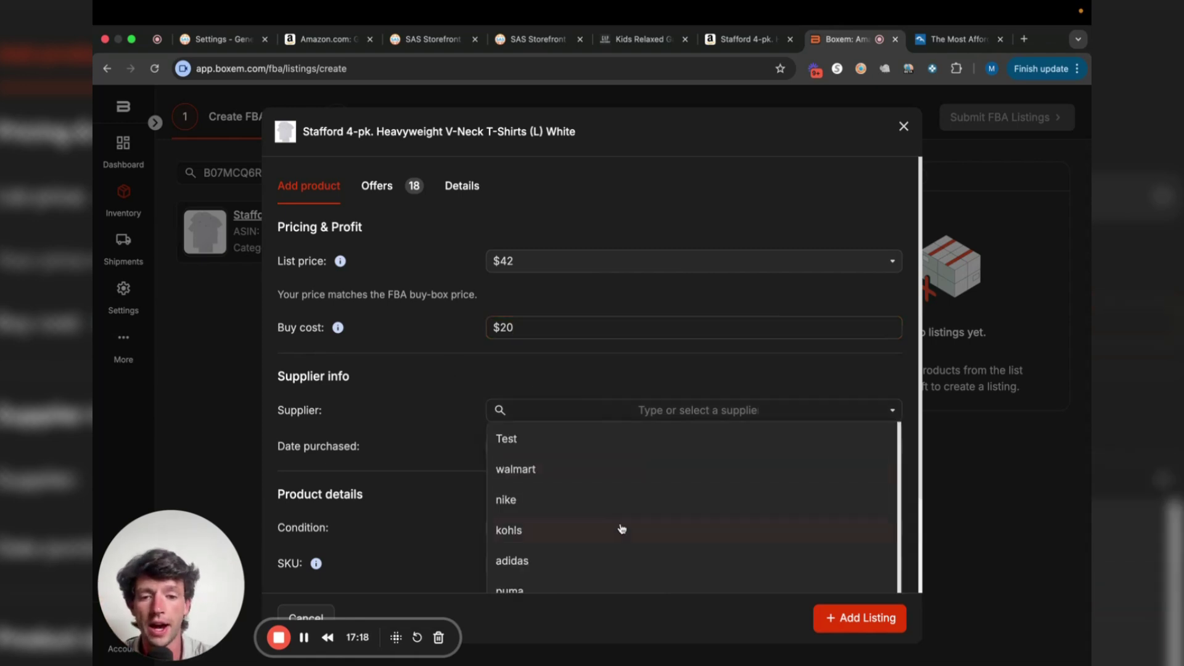
{"action": "scroll", "coordinate": [617, 535], "scroll_direction": "down", "scroll_amount": 2}
{"action": "left_click", "coordinate": [582, 542]}
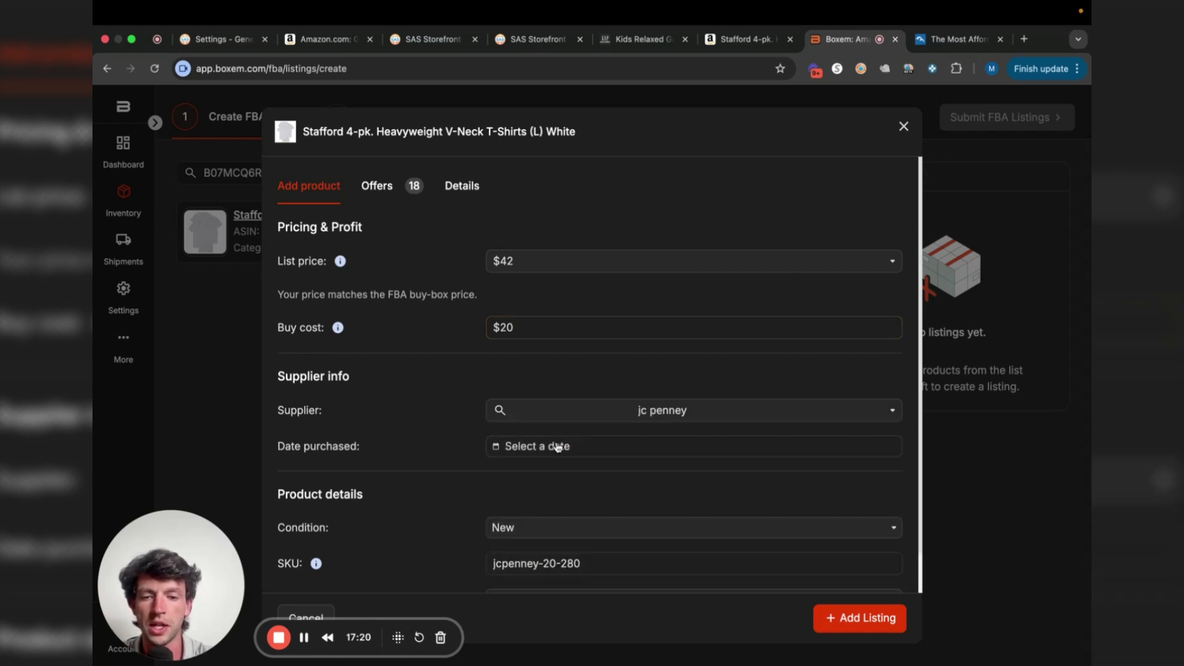
{"action": "left_click", "coordinate": [555, 445]}
{"action": "left_click", "coordinate": [582, 578]}
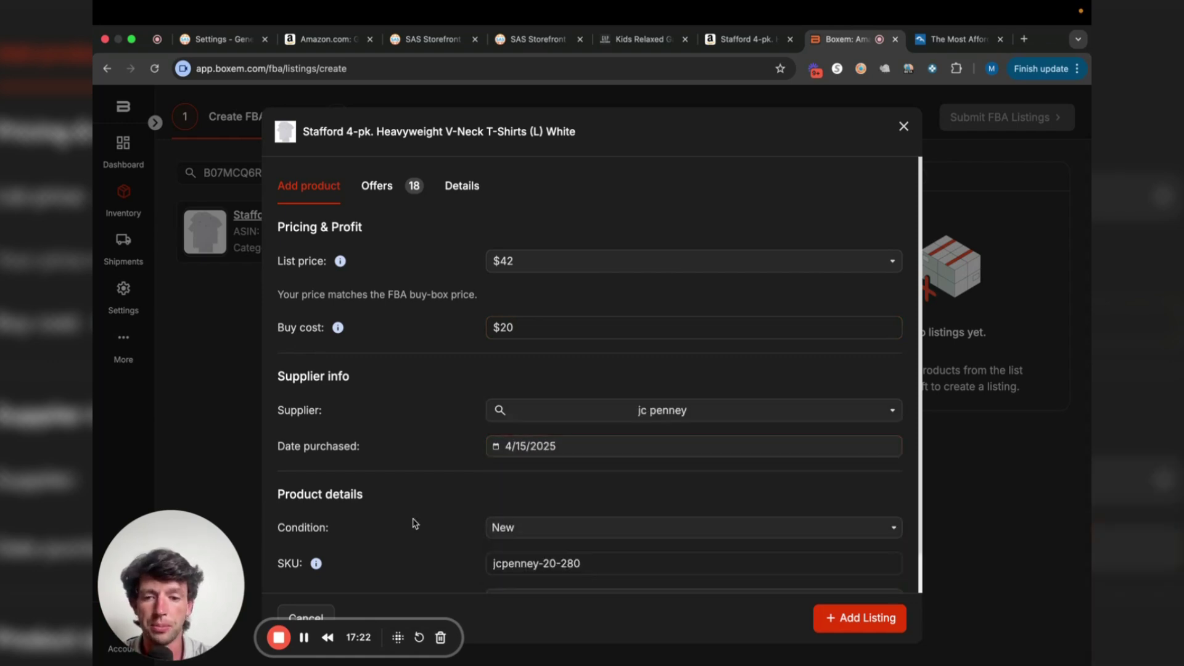
{"action": "scroll", "coordinate": [562, 520], "scroll_direction": "down", "scroll_amount": 1}
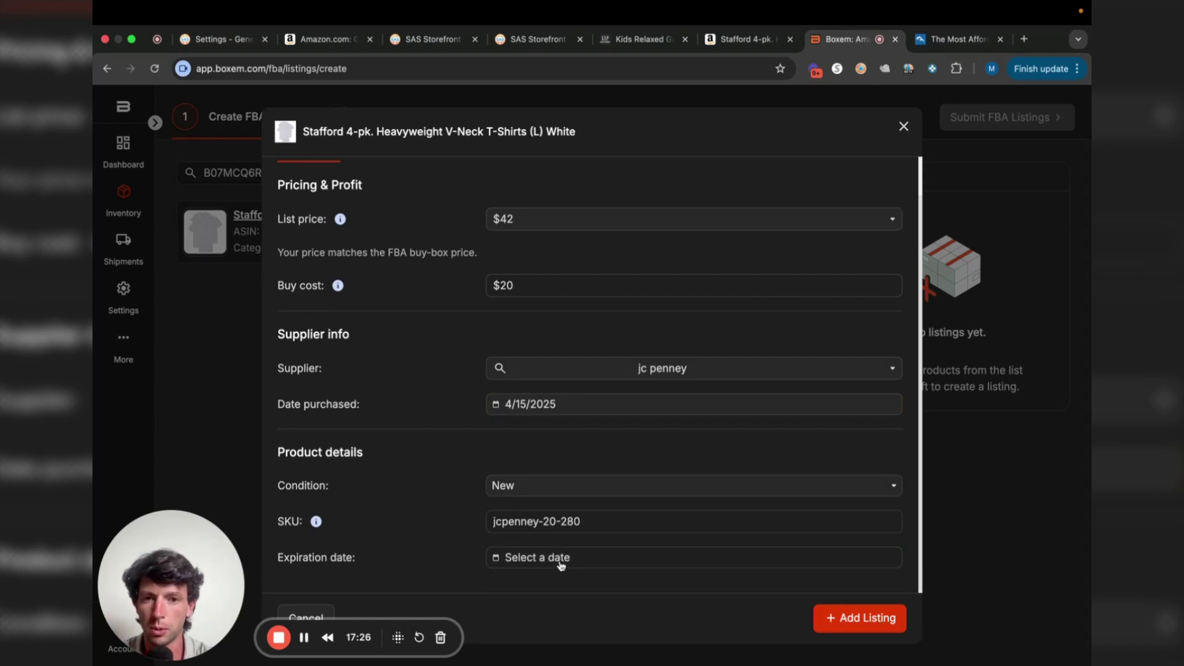
{"action": "left_click", "coordinate": [865, 622]}
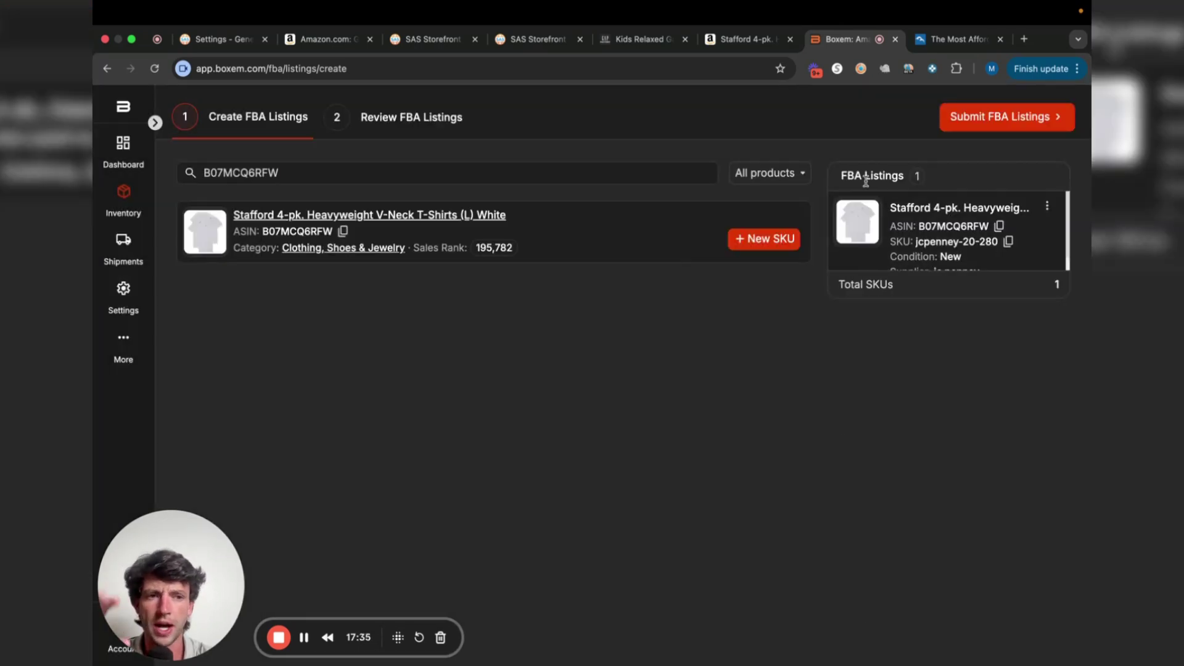
Submit the FBA listing and confirm SKU jcpenney-20-280 appears Active on the review step.
{"action": "left_click", "coordinate": [1023, 117]}
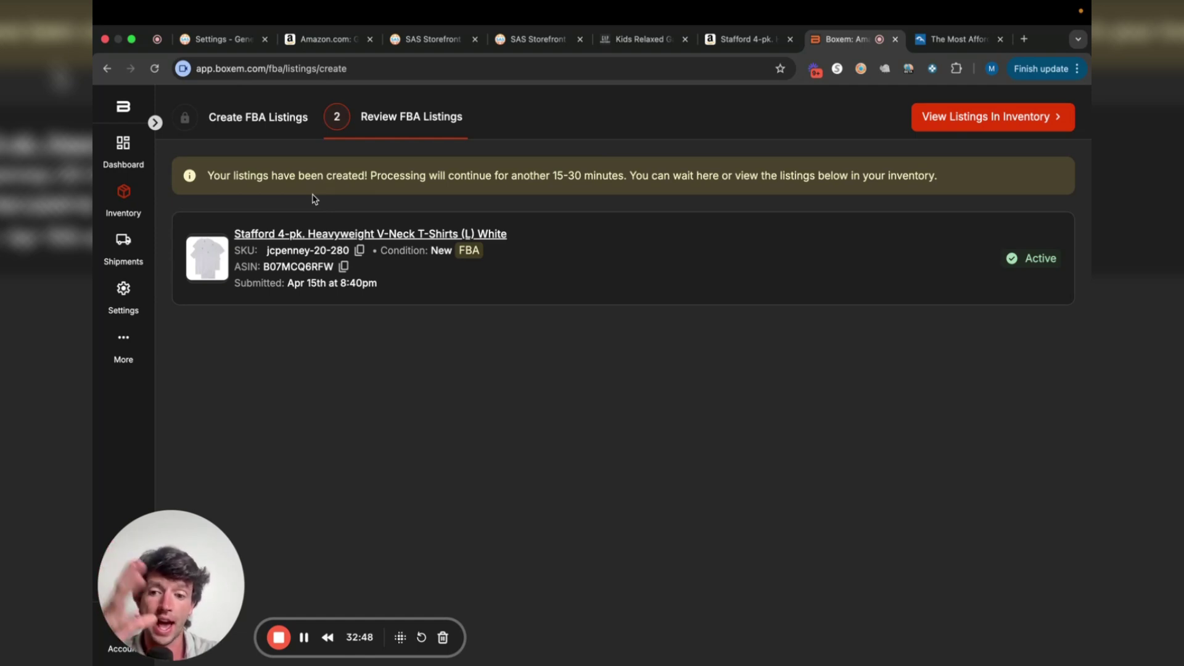
{"action": "left_click_drag", "start_coordinate": [198, 543], "coordinate": [172, 593]}
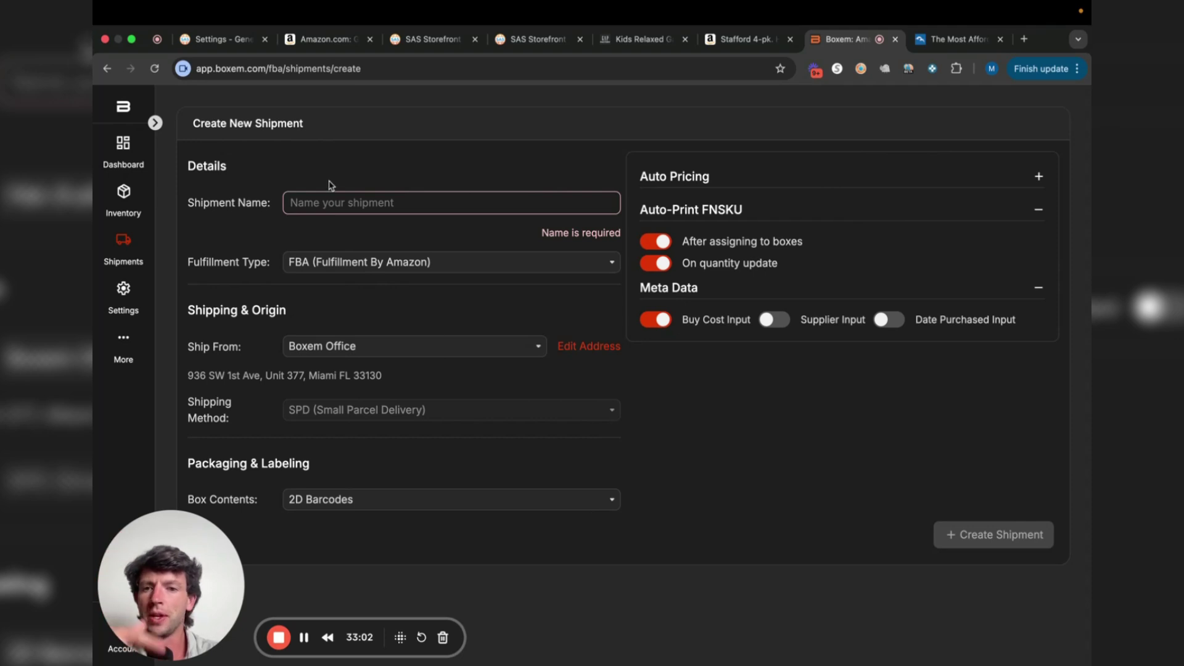
Name the new shipment SoftwareVideoTest.
{"action": "left_click", "coordinate": [323, 196]}
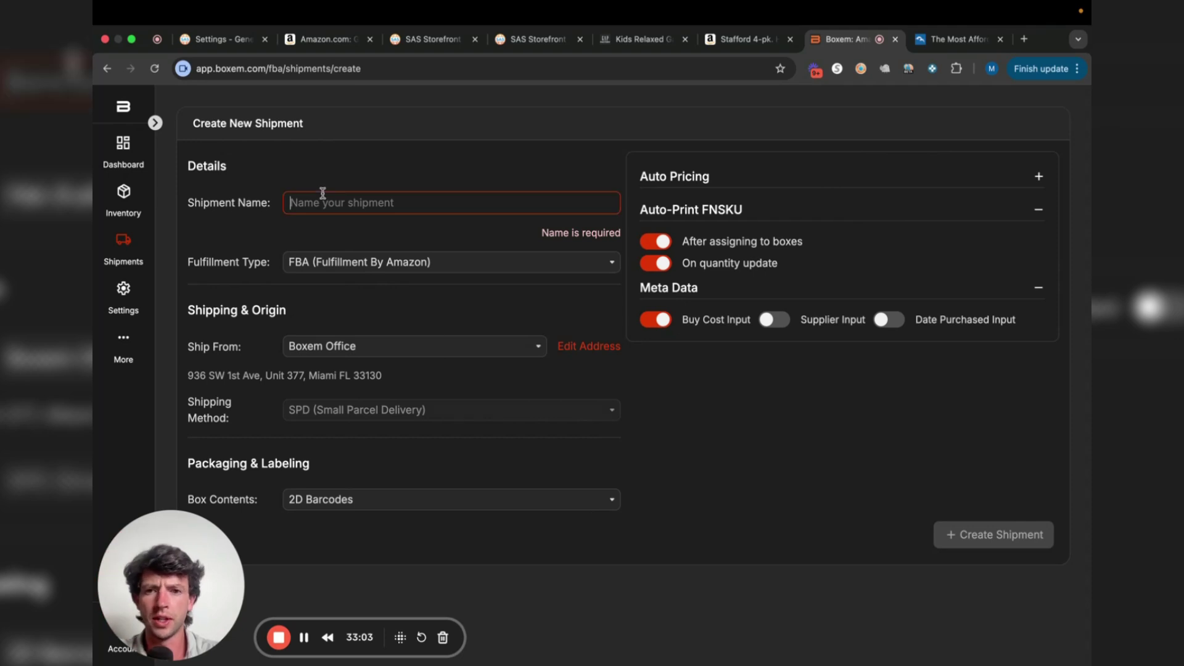
{"action": "type", "text": "Sof"}
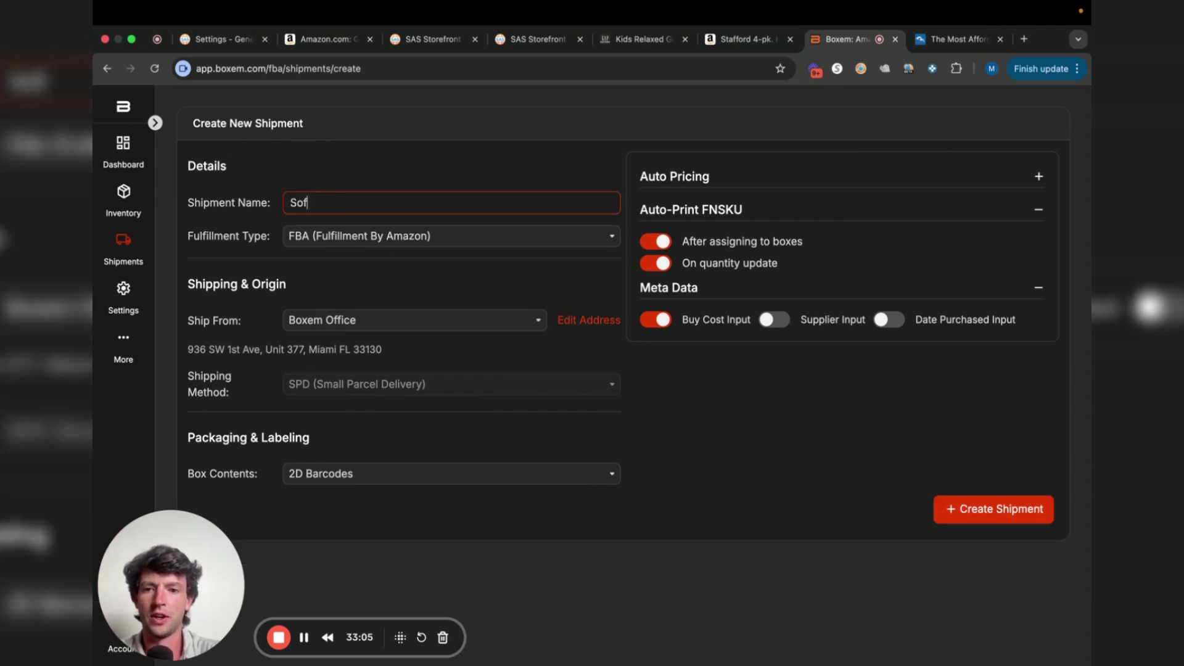
{"action": "type", "text": "twarevideo"}
{"action": "key", "text": "BackSpace"}
{"action": "key", "text": "BackSpace"}
{"action": "key", "text": "BackSpace"}
{"action": "key", "text": "BackSpace"}
{"action": "key", "text": "BackSpace"}
{"action": "type", "text": "Video"}
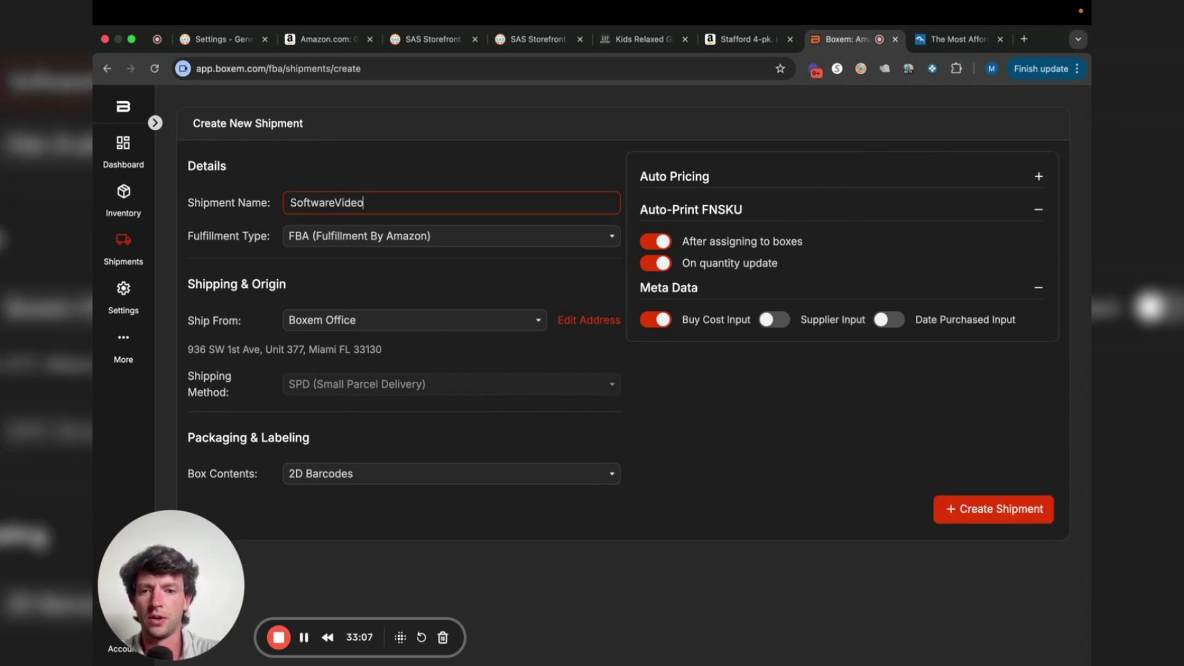
{"action": "type", "text": "Test"}
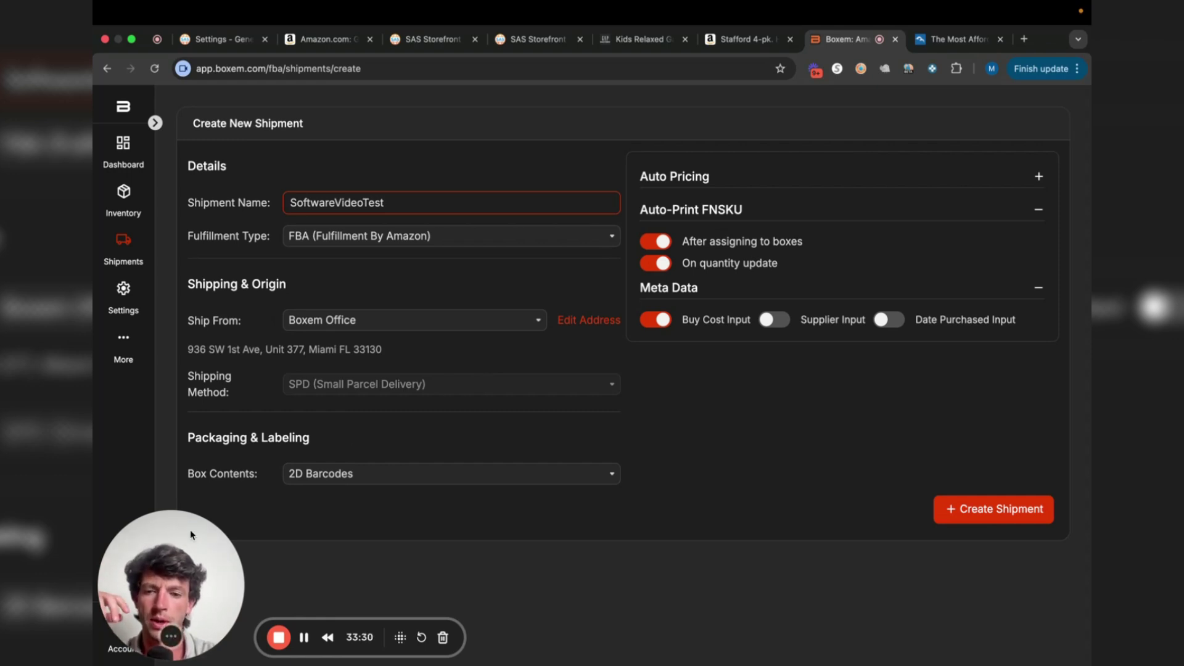
{"action": "left_click_drag", "start_coordinate": [191, 535], "coordinate": [217, 546]}
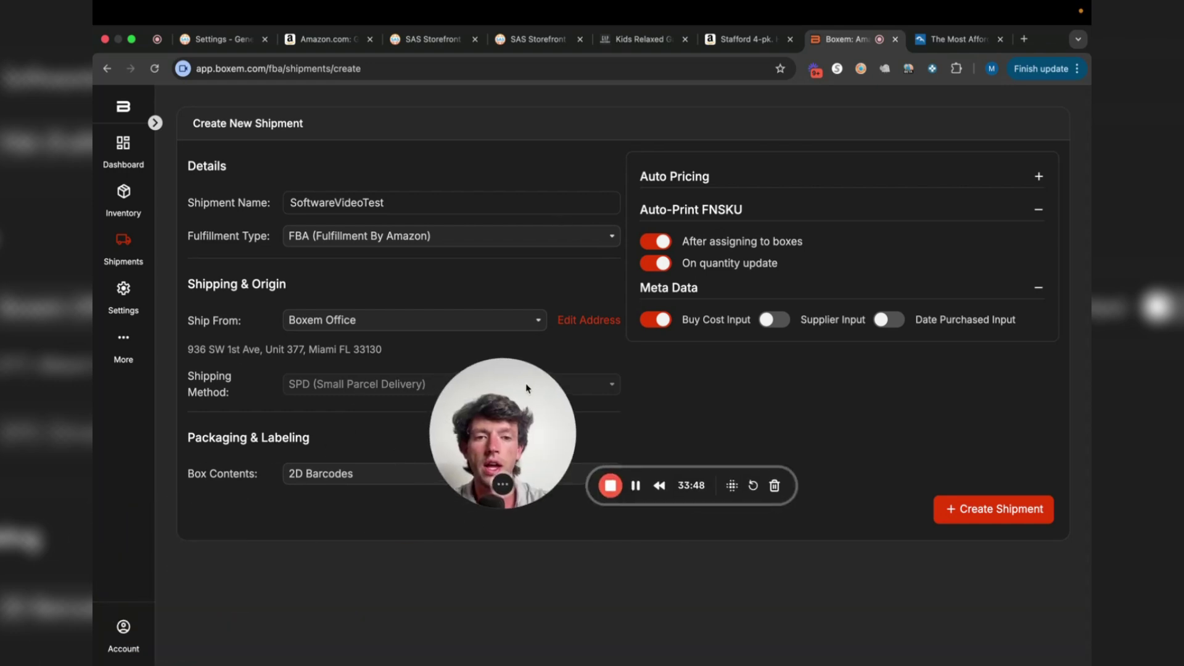
Under Auto Pricing, enable Supplier Input and Date Purchased Input, then create the shipment.
{"action": "left_click", "coordinate": [752, 176]}
{"action": "left_click_drag", "start_coordinate": [510, 393], "coordinate": [575, 436]}
{"action": "left_click", "coordinate": [774, 389]}
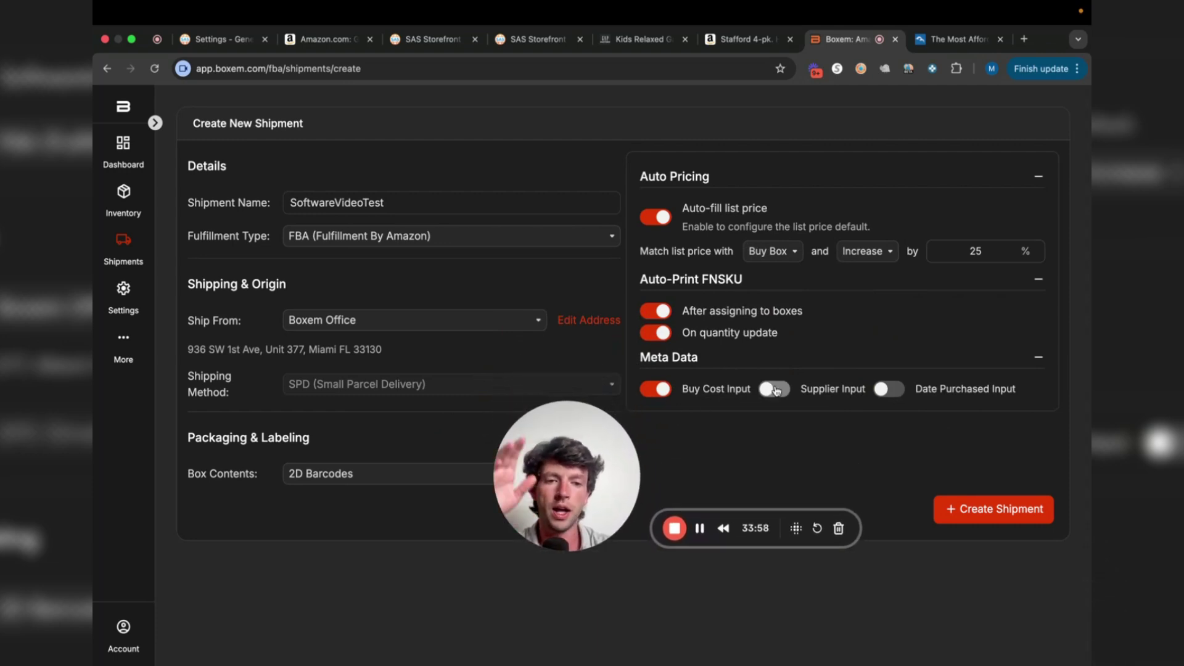
{"action": "left_click", "coordinate": [889, 388]}
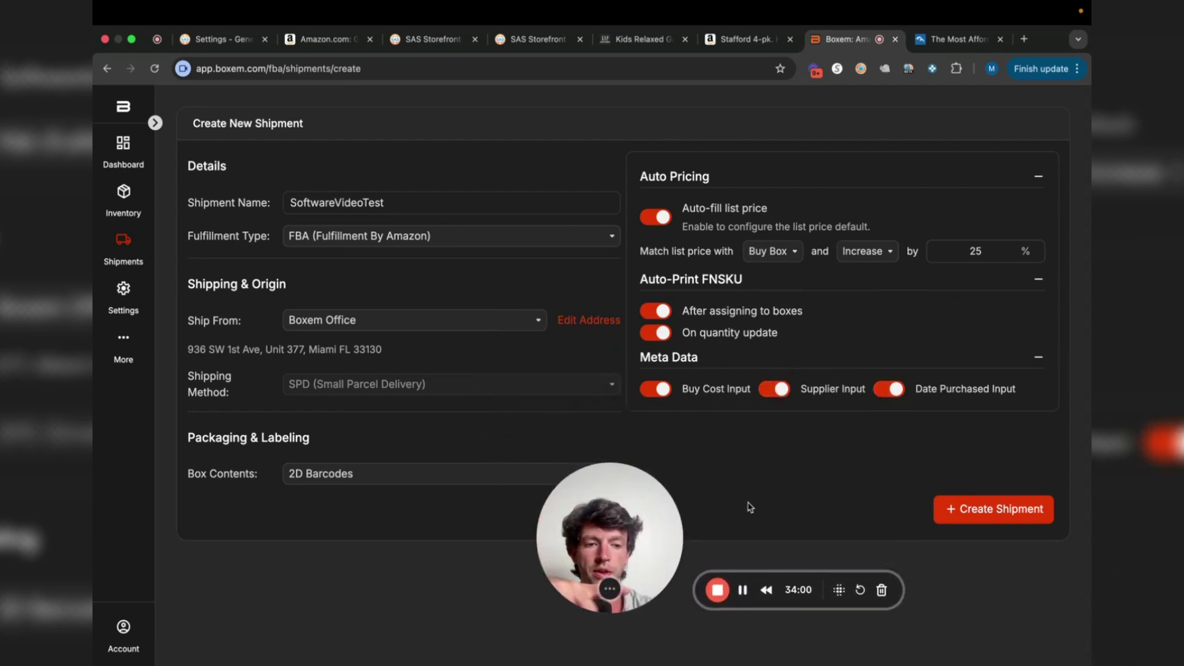
{"action": "left_click", "coordinate": [952, 515]}
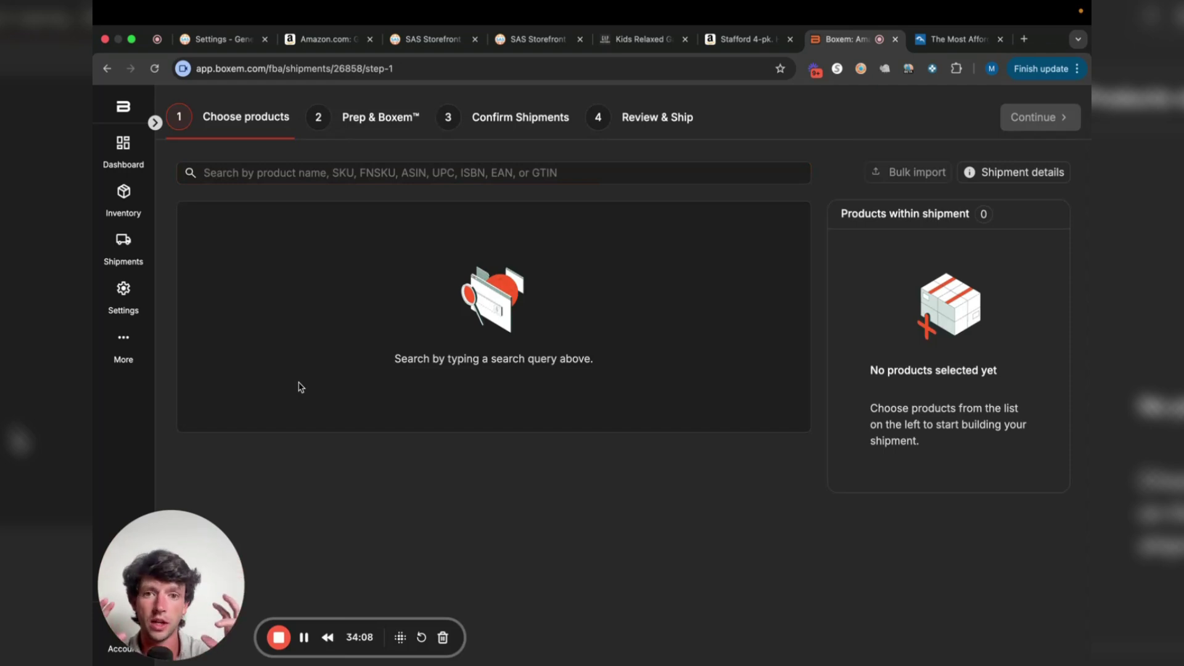
Search the shipment by the pasted ASIN and add the Stafford T-shirt SKU jcpenney-20-280.
{"action": "left_click", "coordinate": [433, 171]}
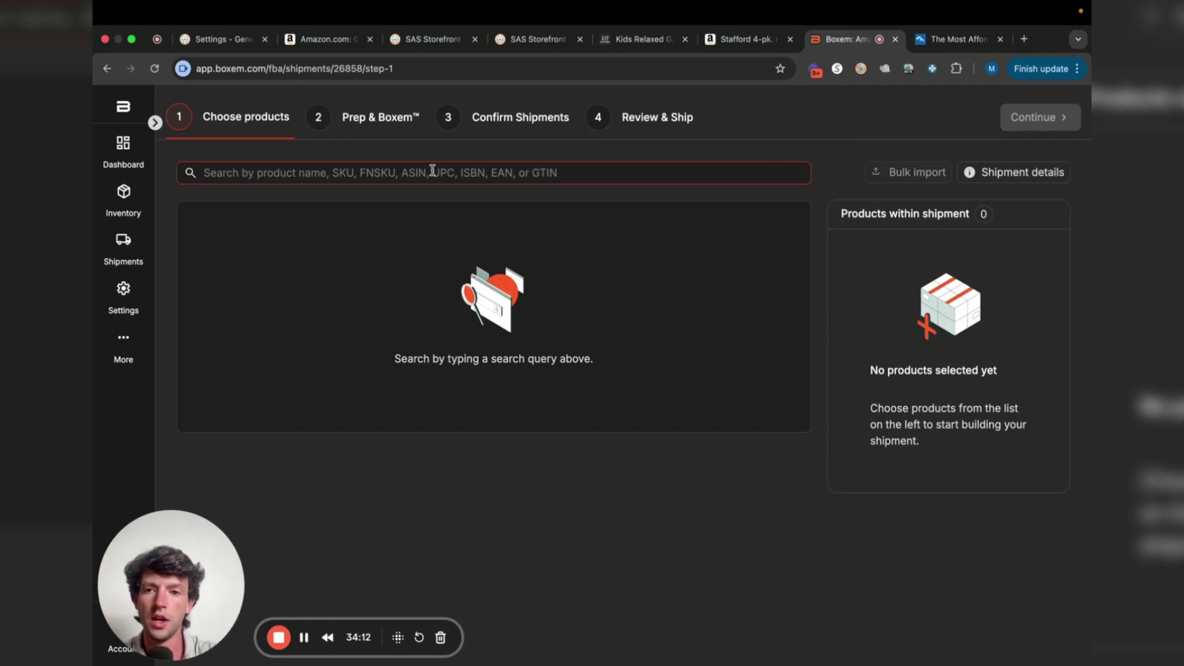
{"action": "type", "text": "B07MCQ6RFW"}
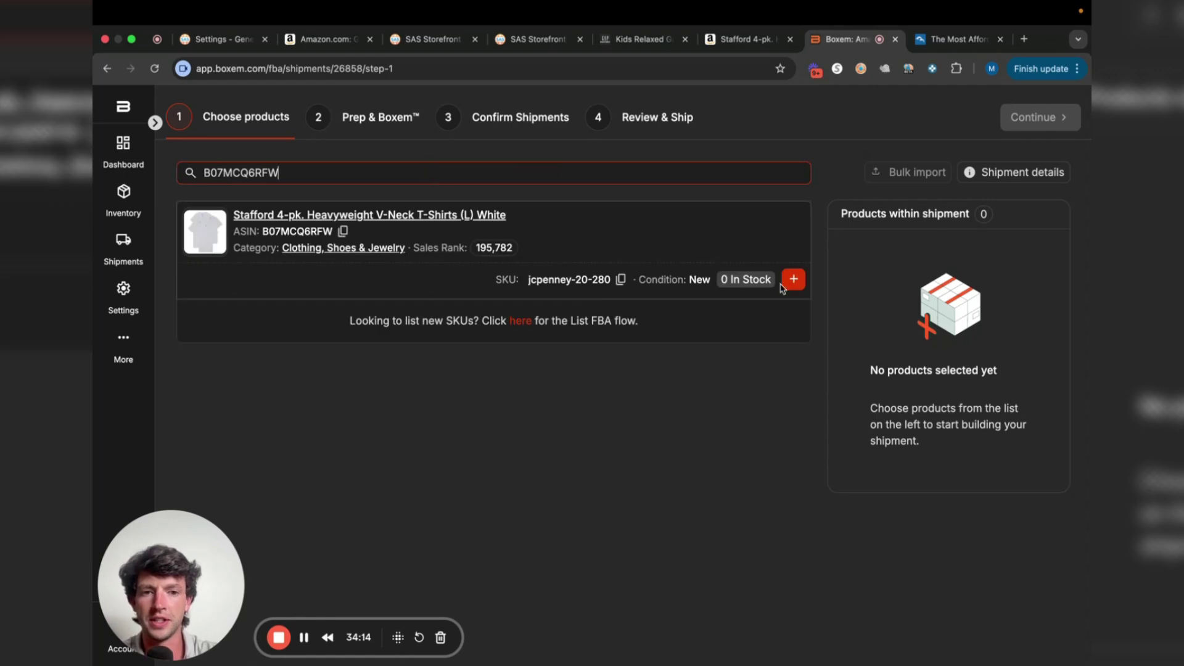
{"action": "left_click", "coordinate": [796, 285]}
{"action": "scroll", "coordinate": [541, 311], "scroll_direction": "down", "scroll_amount": 1}
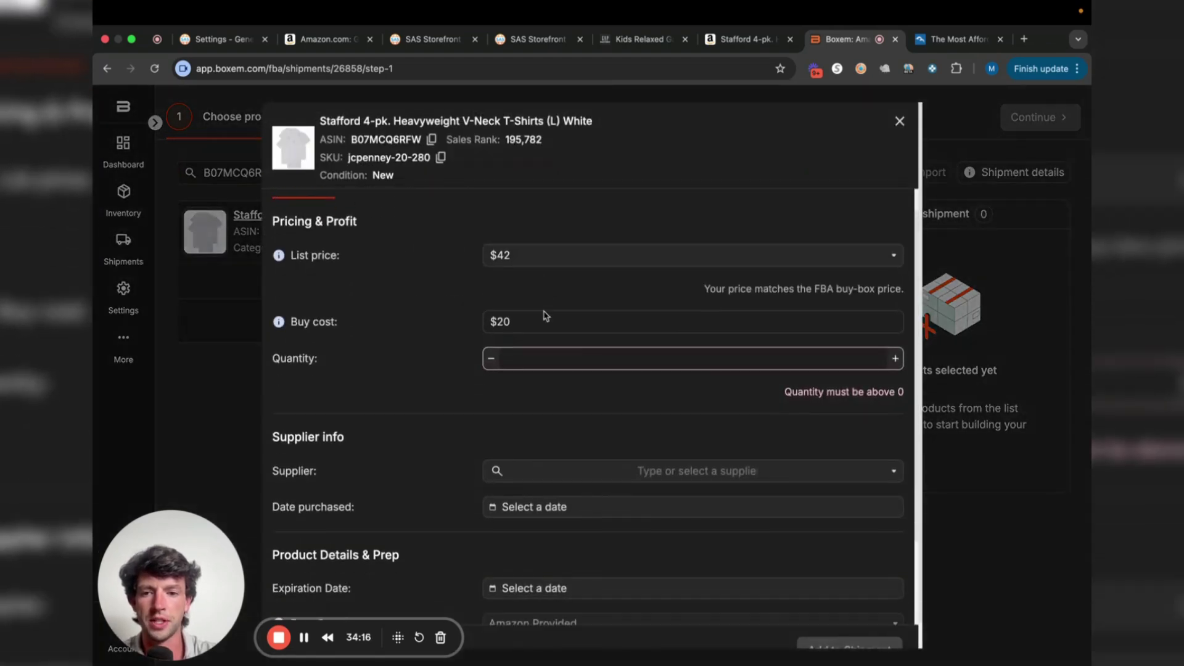
Enter quantity 10, supplier jc penney and purchase date April 15, 2025, then add to shipment.
{"action": "left_click", "coordinate": [615, 342]}
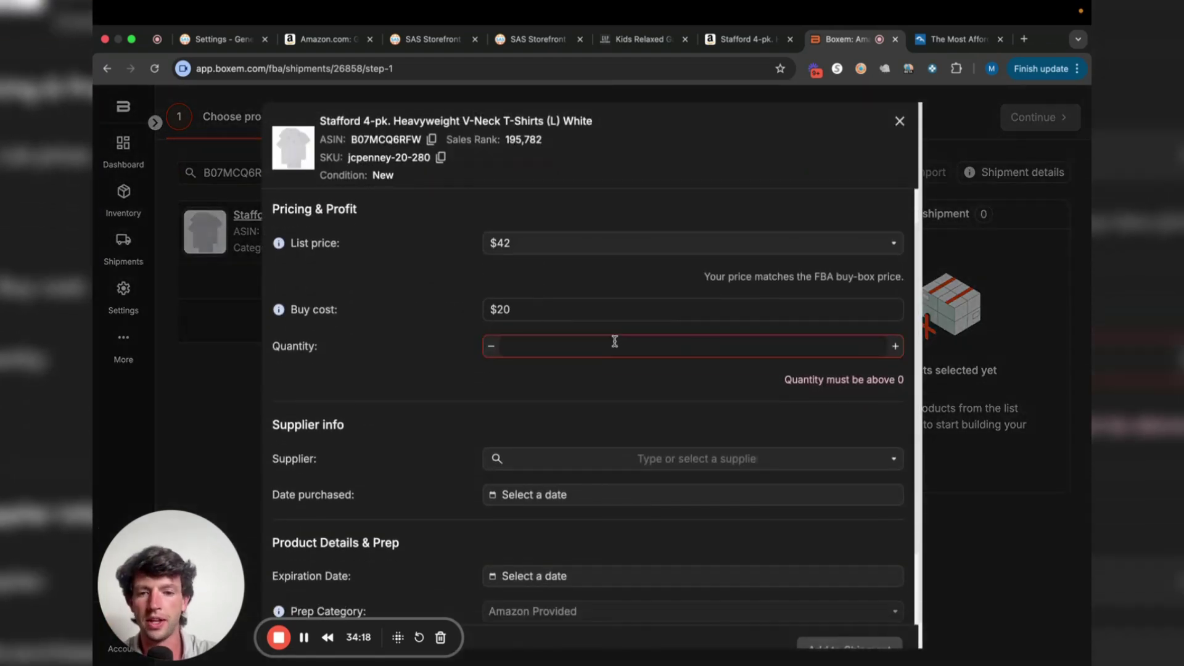
{"action": "type", "text": "10"}
{"action": "scroll", "coordinate": [370, 415], "scroll_direction": "down", "scroll_amount": 2}
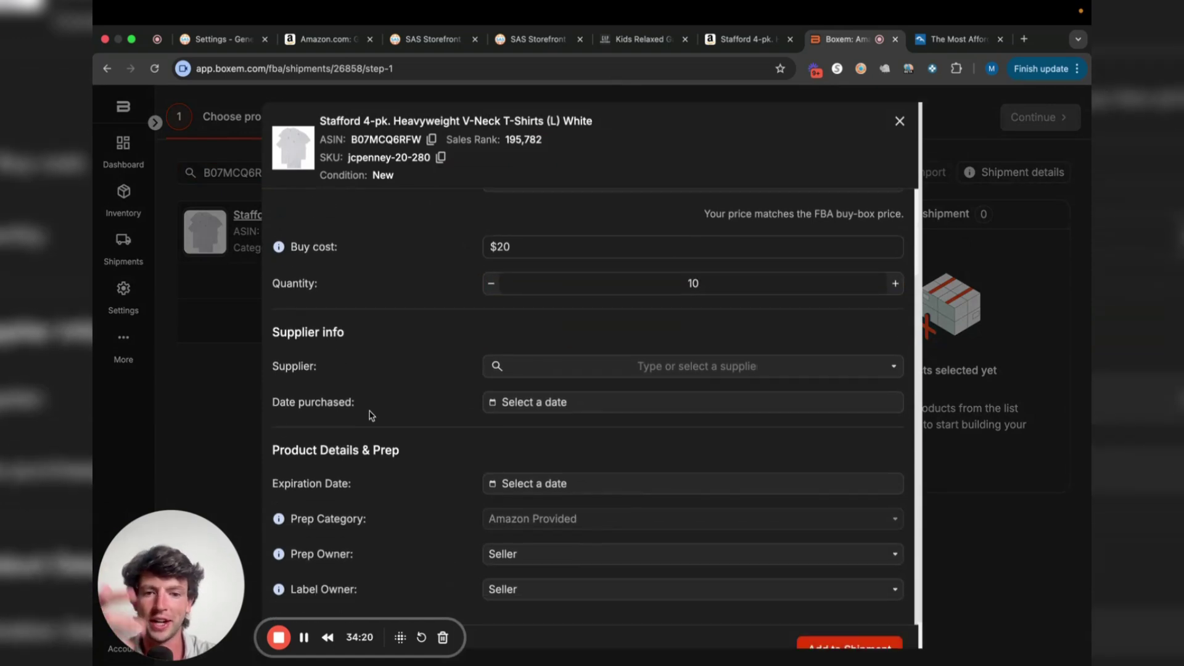
{"action": "left_click", "coordinate": [662, 370]}
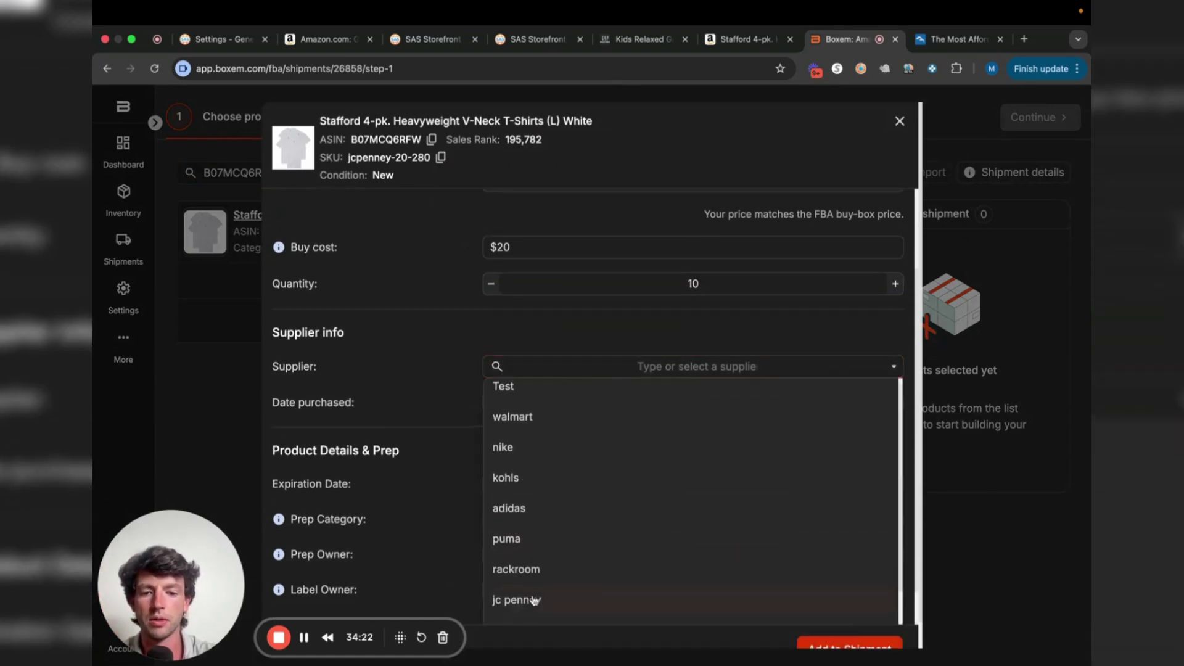
{"action": "left_click", "coordinate": [536, 602]}
{"action": "left_click", "coordinate": [572, 405]}
{"action": "left_click", "coordinate": [580, 534]}
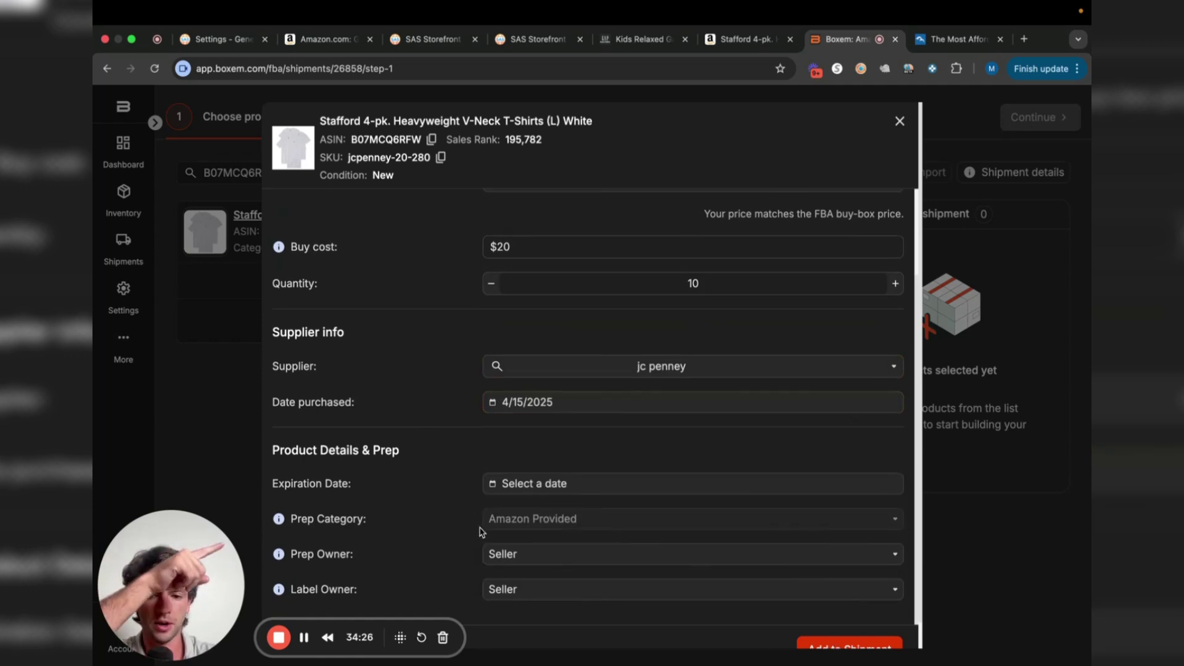
{"action": "left_click", "coordinate": [851, 645]}
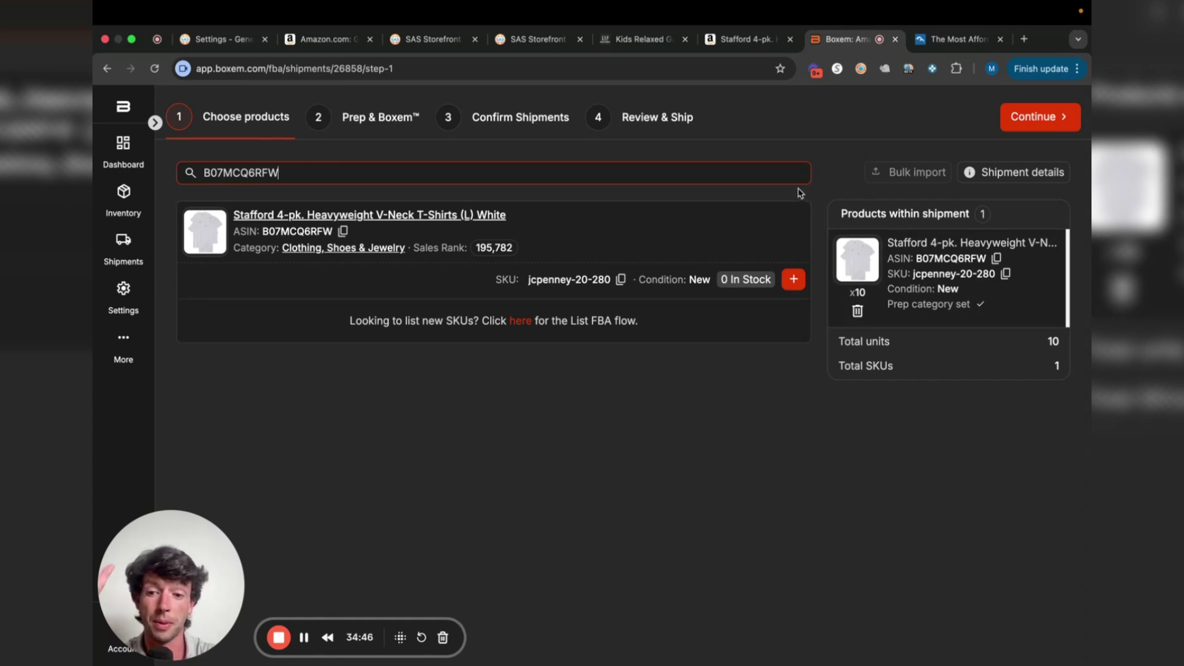
Submit the Stafford T-shirt product list, then print and open all 10 FNSKU labels.
{"action": "left_click", "coordinate": [1048, 121]}
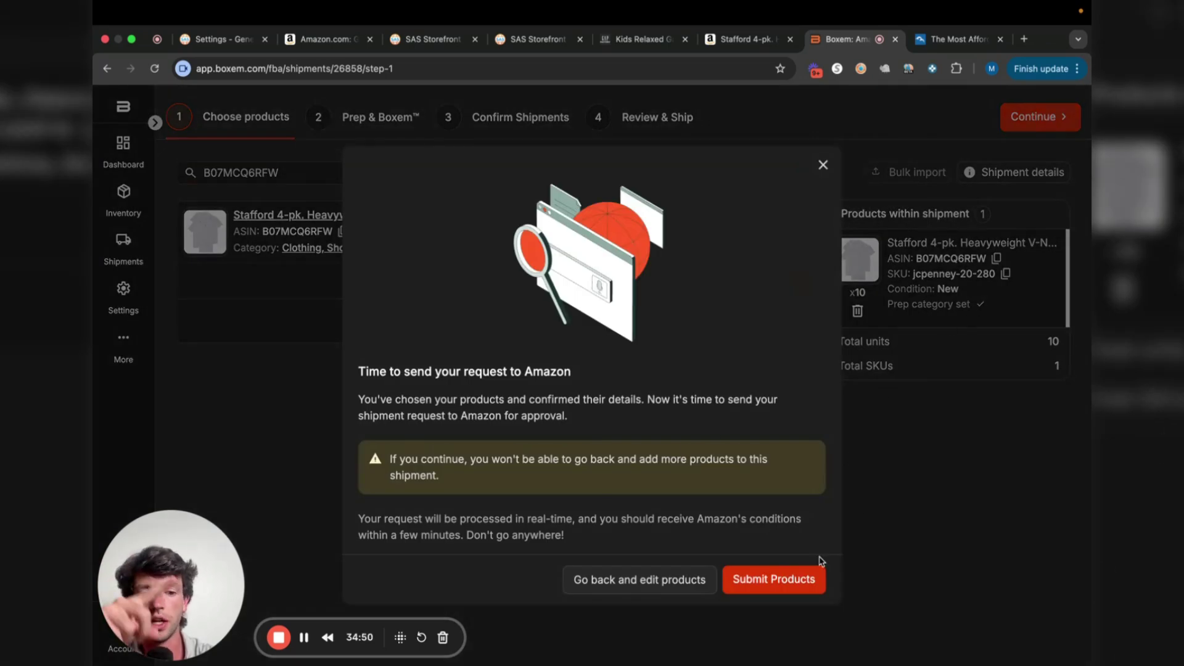
{"action": "left_click", "coordinate": [798, 580]}
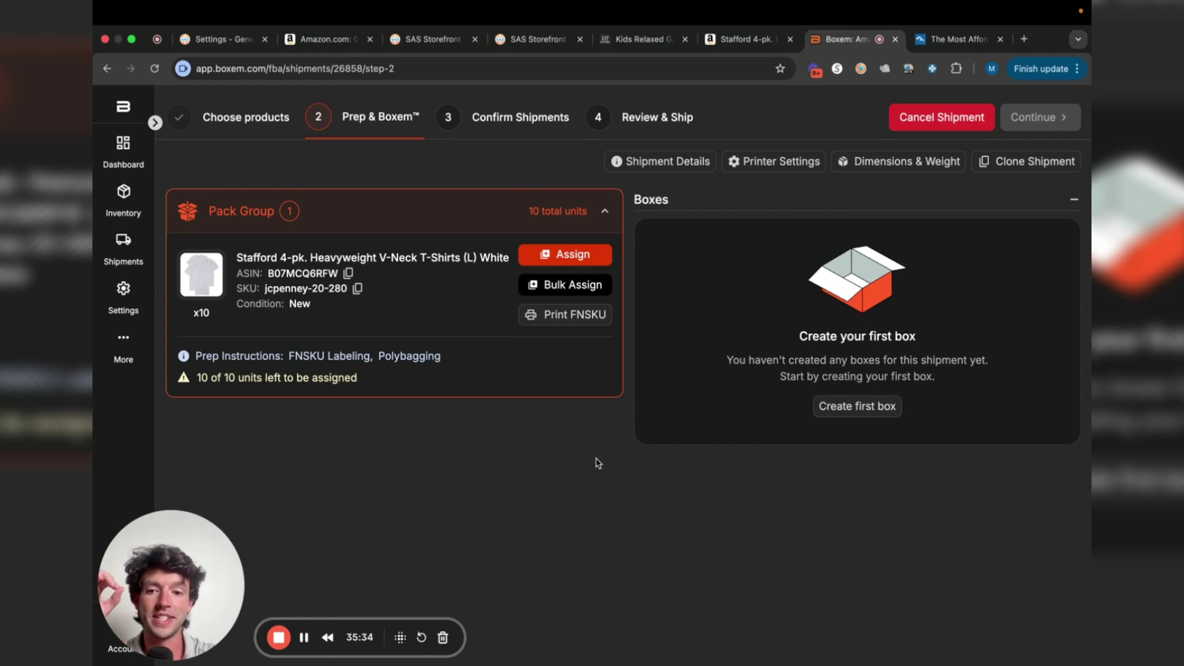
{"action": "left_click", "coordinate": [576, 318]}
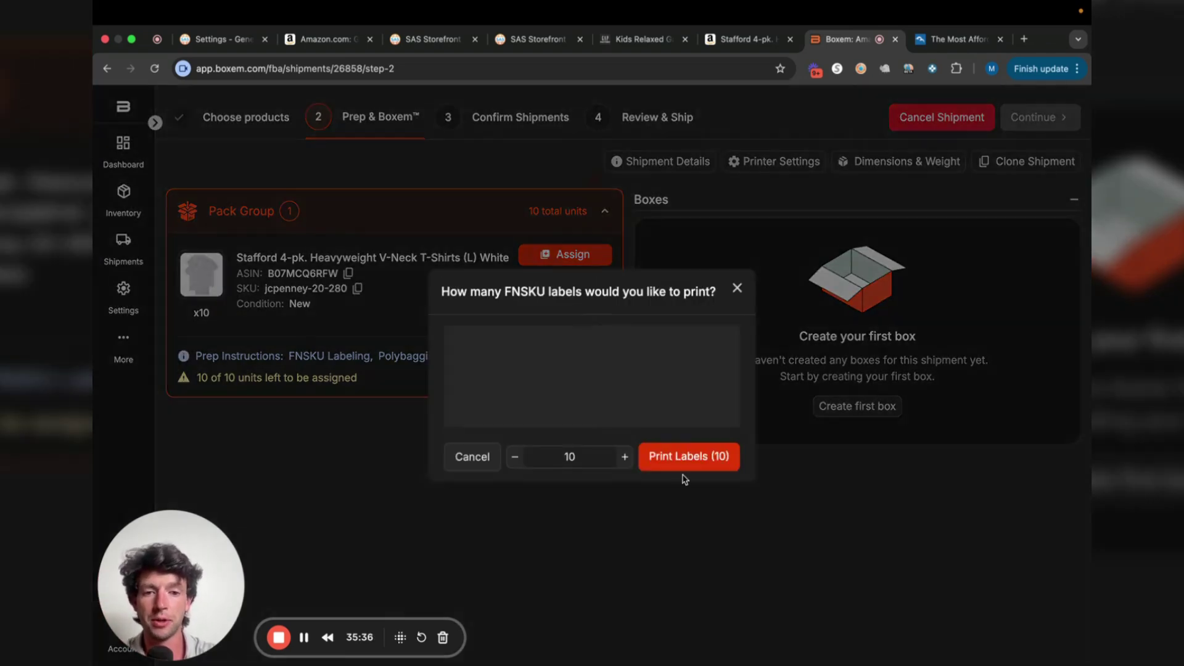
{"action": "left_click", "coordinate": [664, 449]}
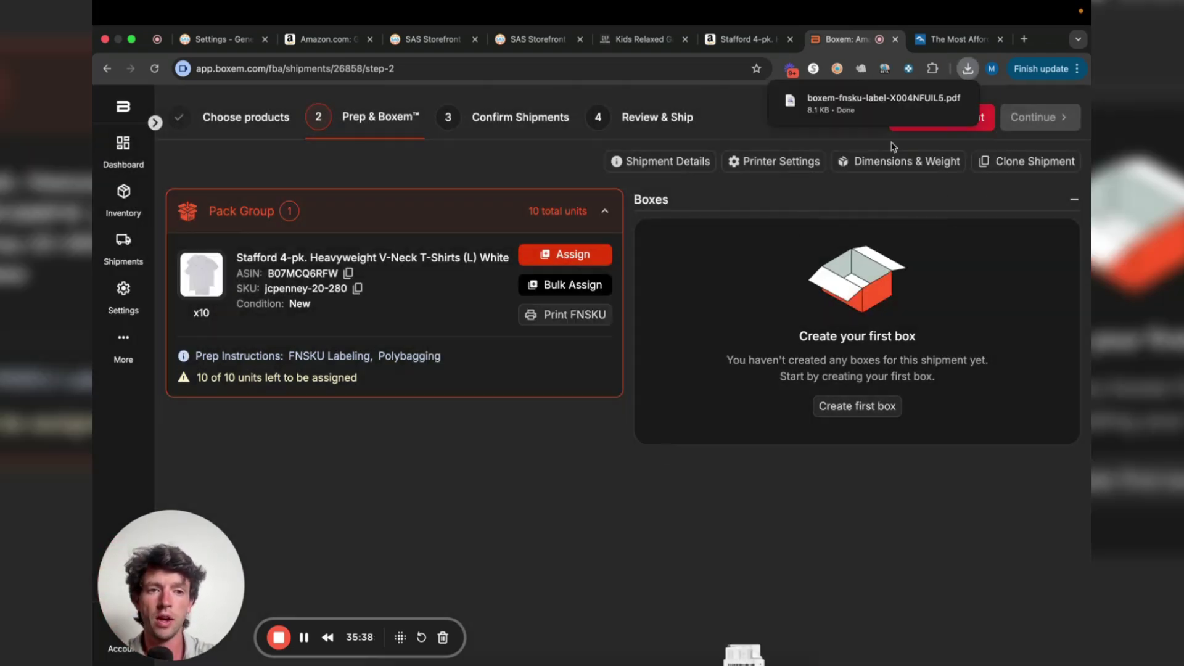
{"action": "left_click", "coordinate": [853, 104]}
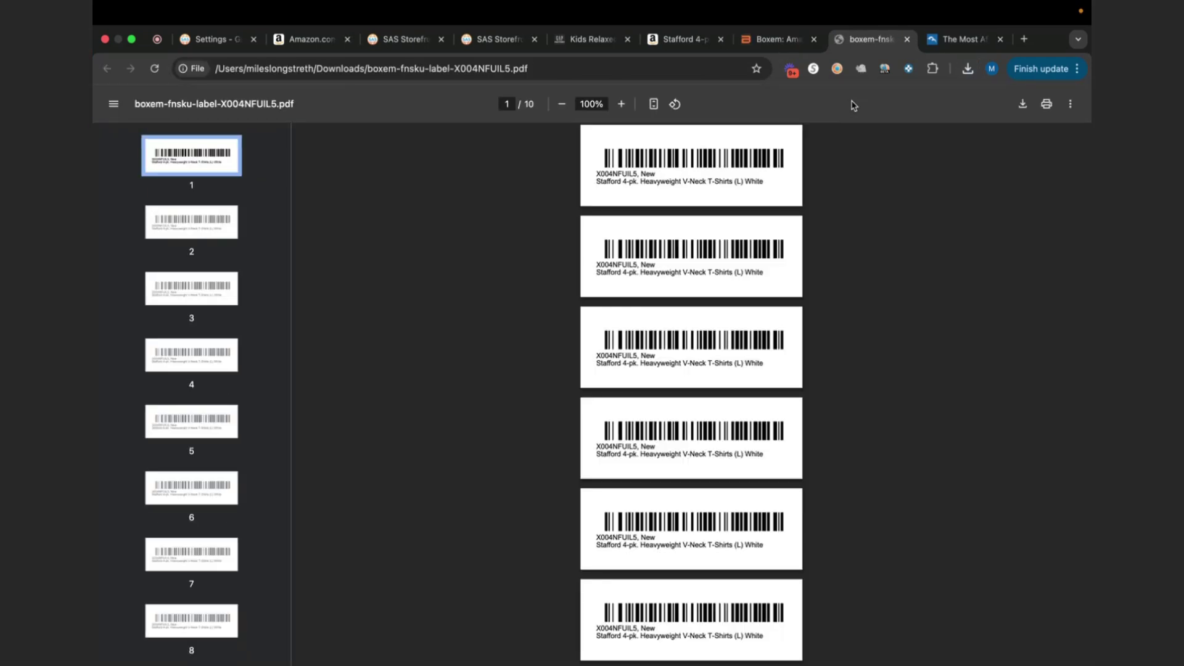
Switch from the FNSKU label PDF back to the Boxem shipment tab.
{"action": "left_click", "coordinate": [772, 41]}
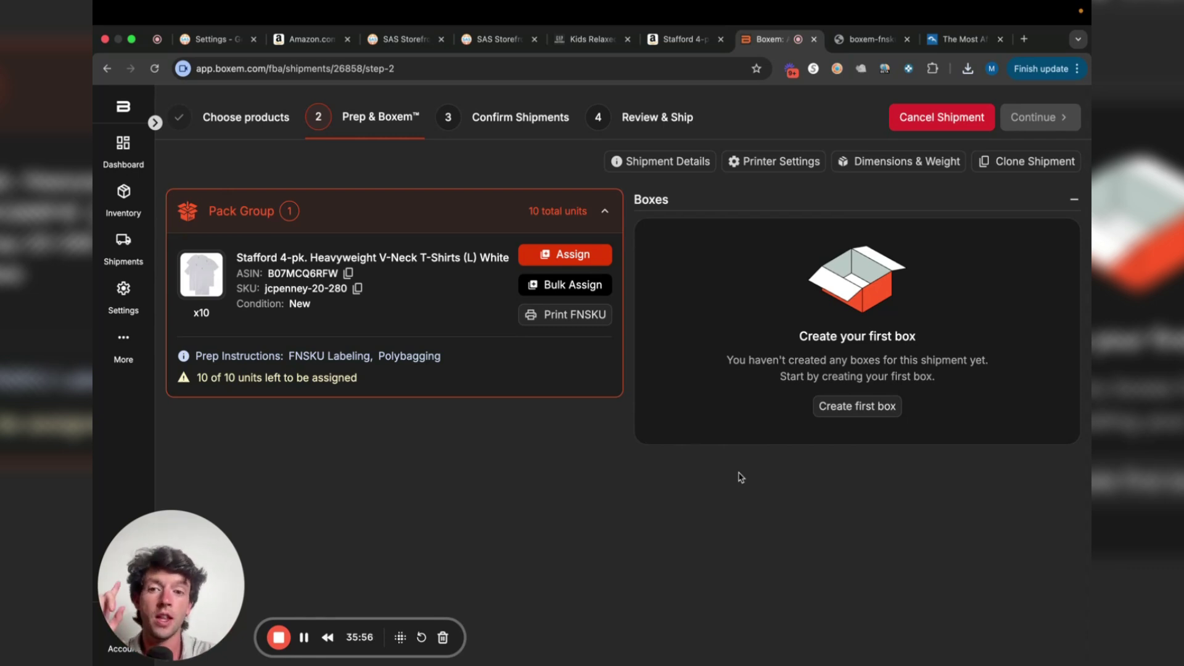
Bulk-assign 10 units into 1 box, save it with FBA box labels, and submit the pack groups.
{"action": "left_click", "coordinate": [576, 288]}
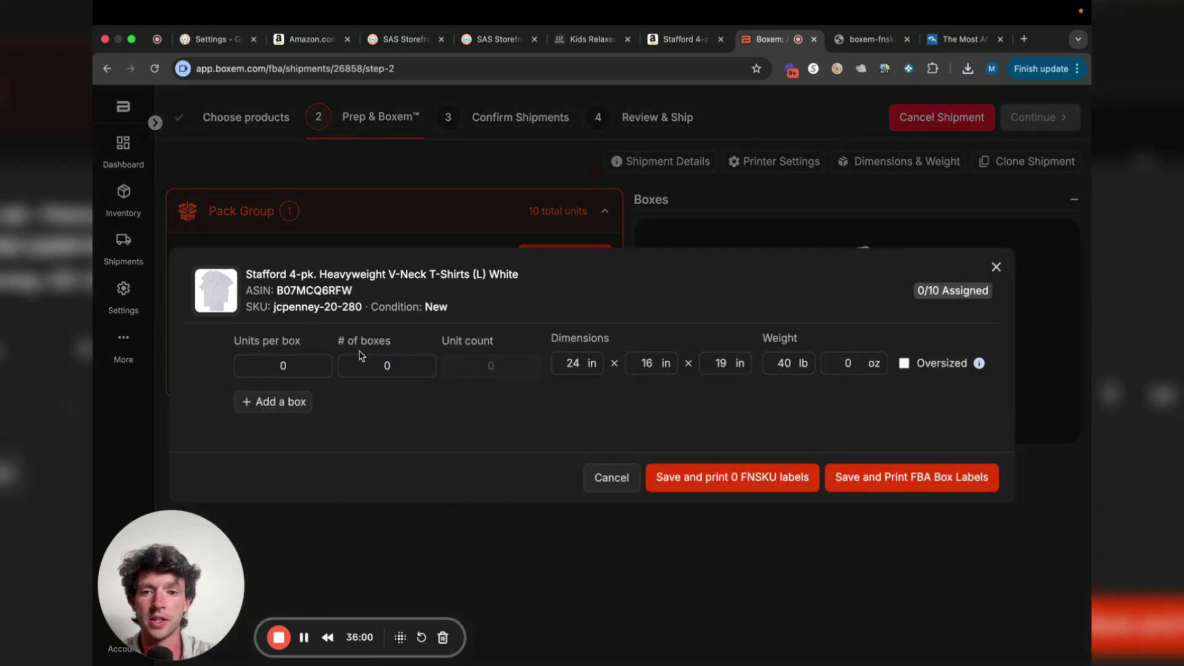
{"action": "left_click", "coordinate": [283, 365]}
{"action": "type", "text": "10"}
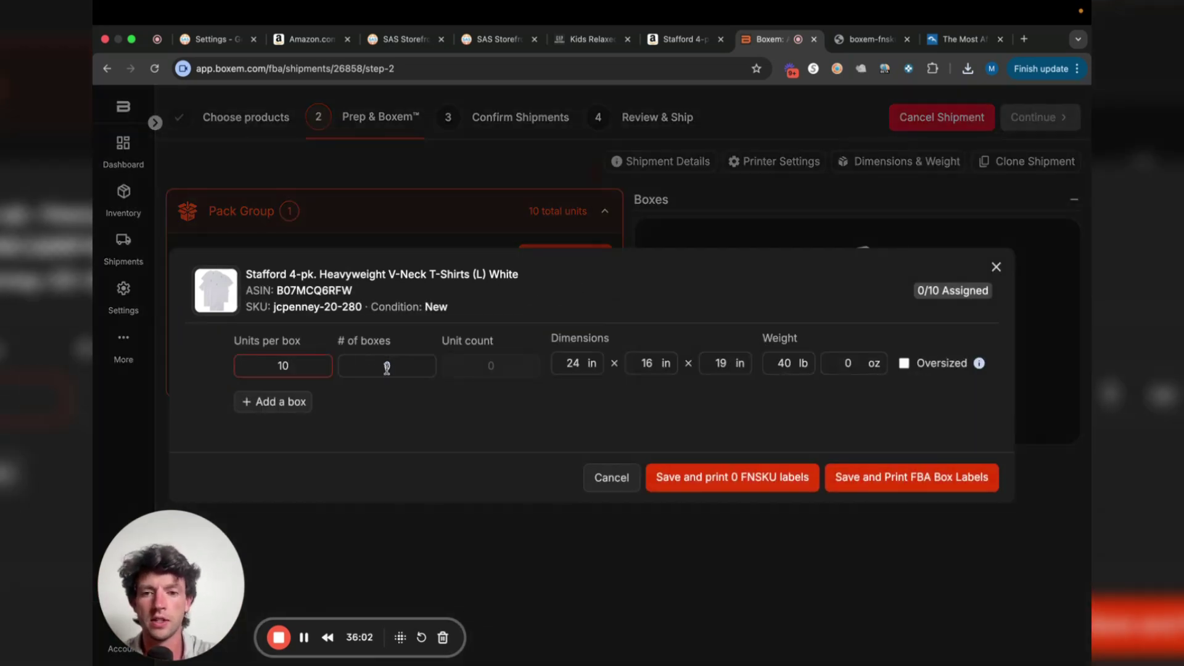
{"action": "key", "text": "Tab"}
{"action": "type", "text": "1"}
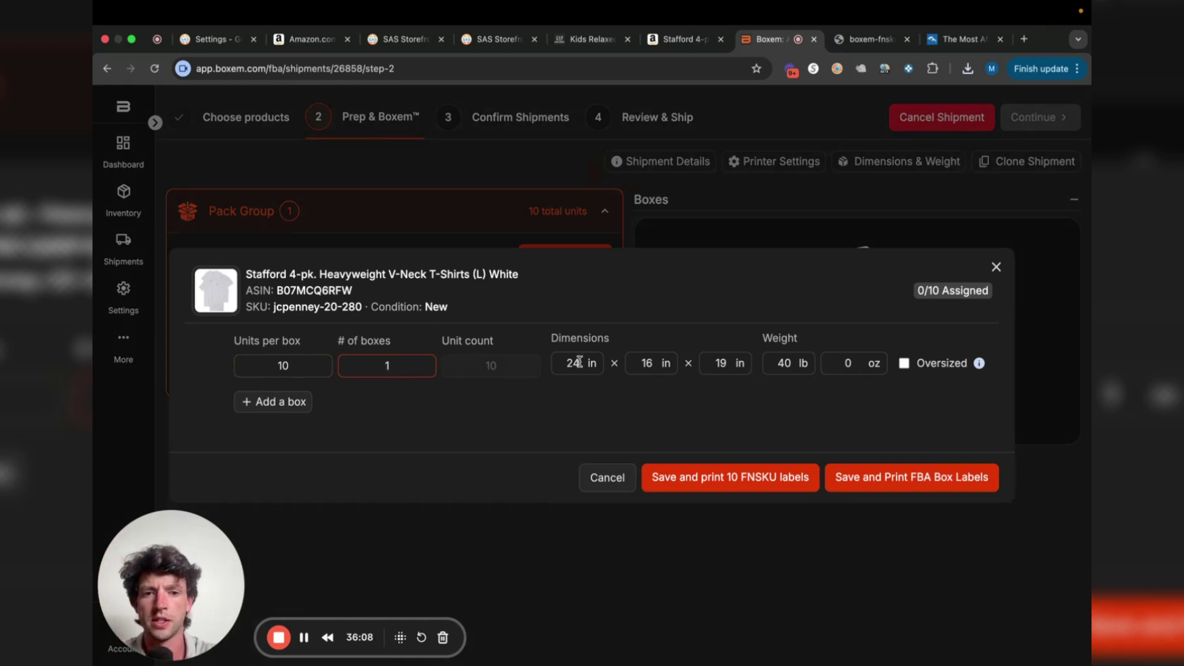
{"action": "left_click_drag", "start_coordinate": [580, 362], "coordinate": [551, 365]}
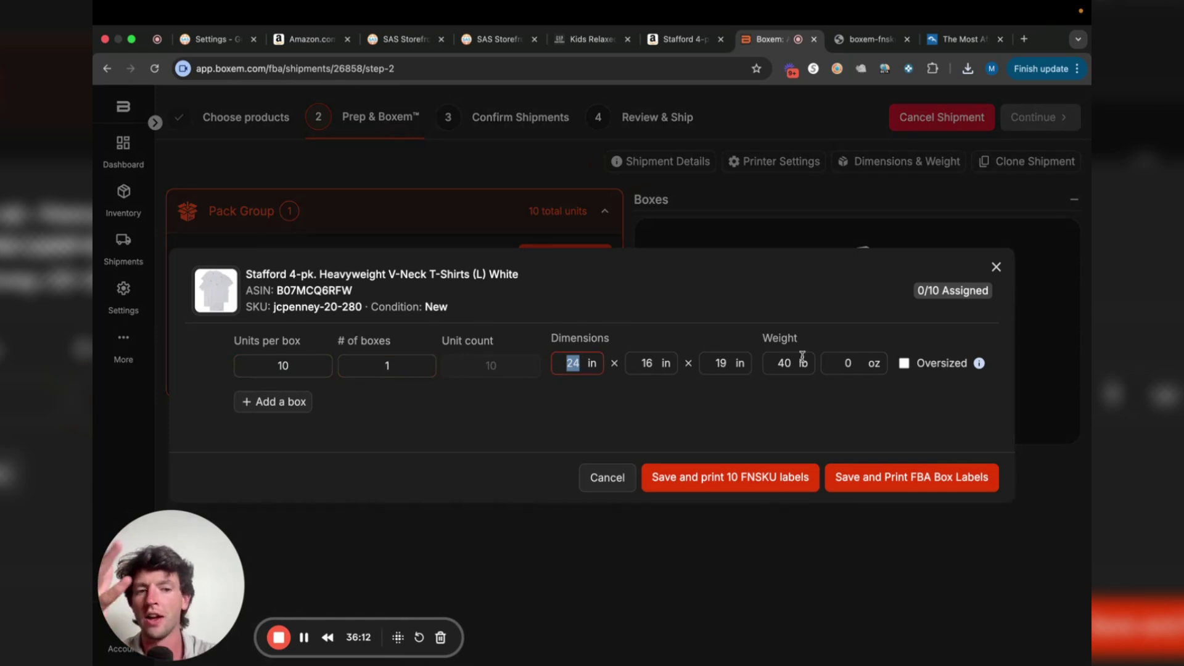
{"action": "left_click", "coordinate": [879, 482]}
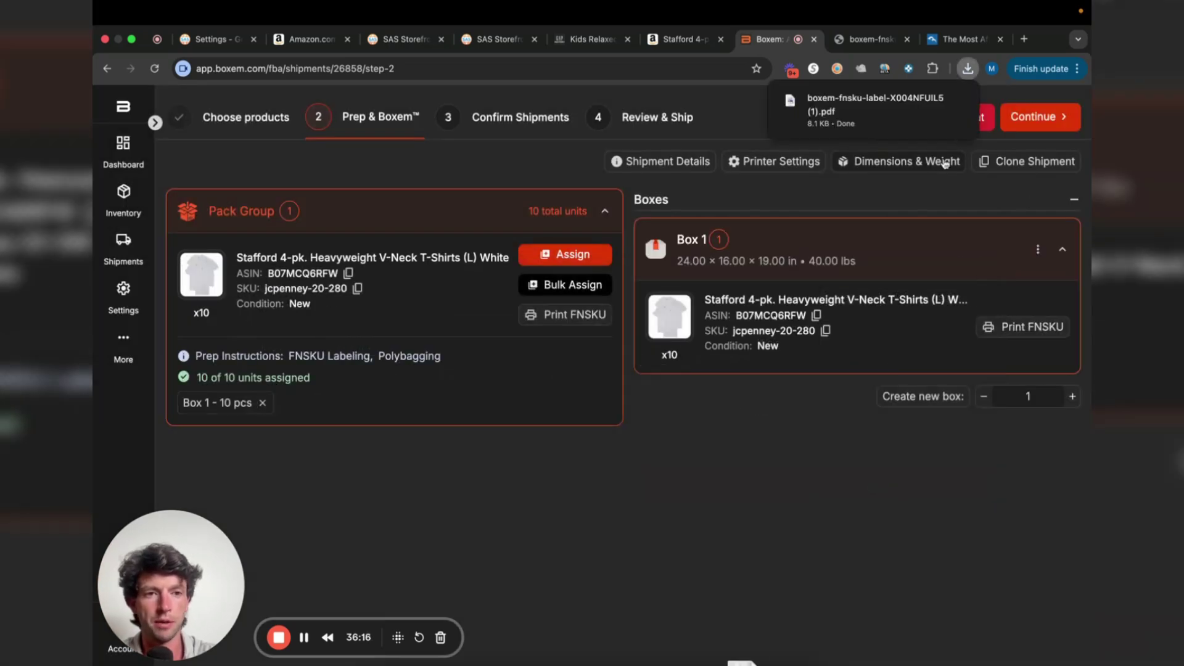
{"action": "left_click", "coordinate": [1035, 126]}
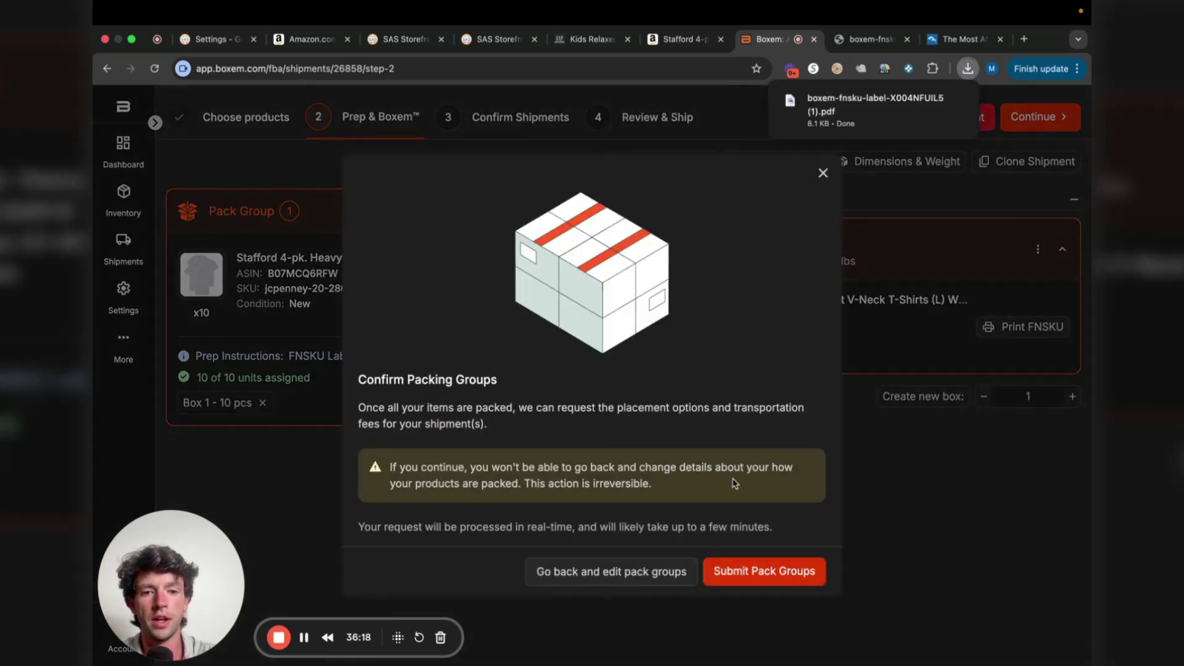
{"action": "left_click", "coordinate": [766, 574]}
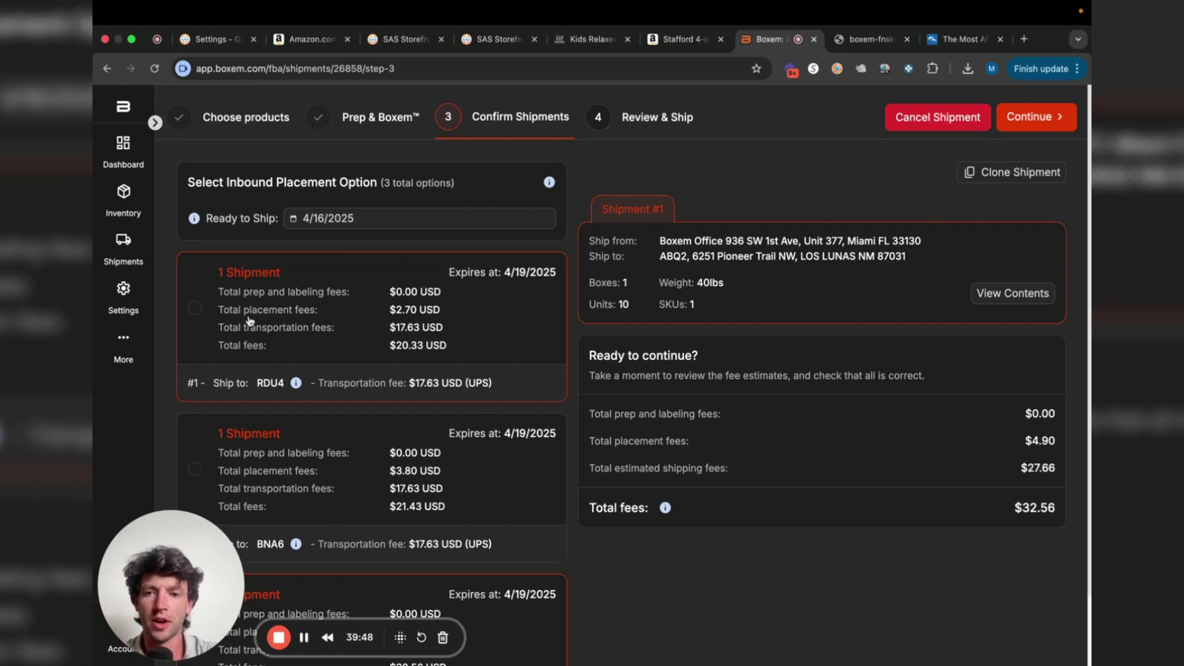
Compare the RDU4, BNA6 and ABQ2 placement options, settling on RDU4 at $20.33.
{"action": "left_click", "coordinate": [197, 311]}
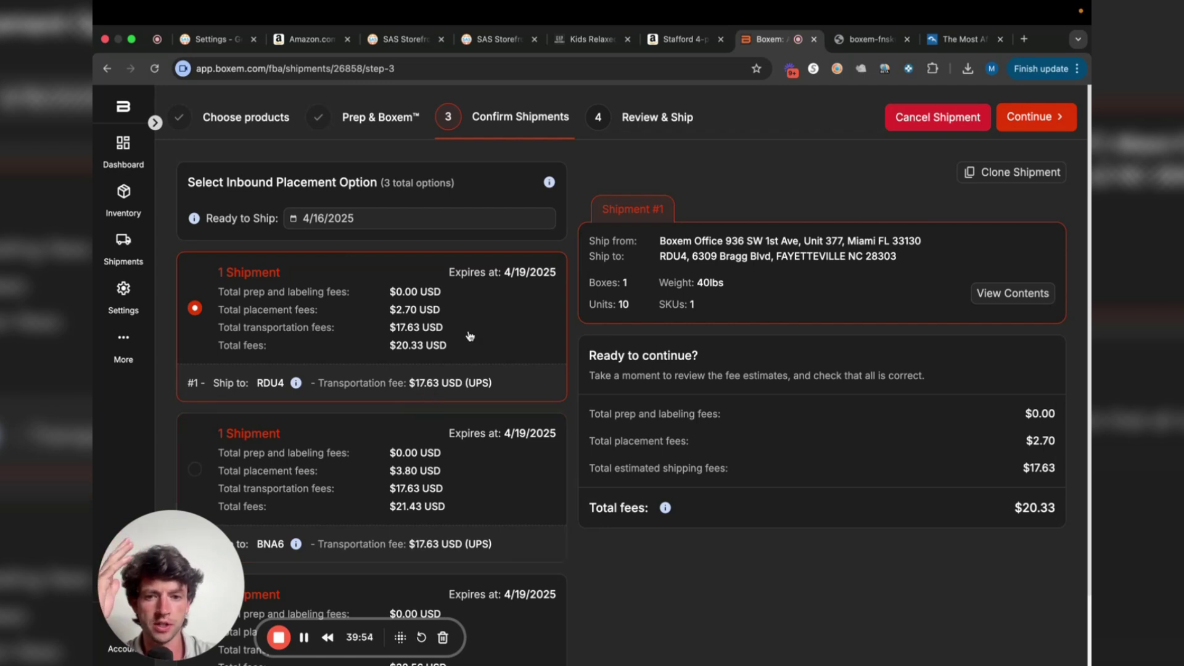
{"action": "left_click", "coordinate": [424, 472]}
{"action": "key", "text": "Down"}
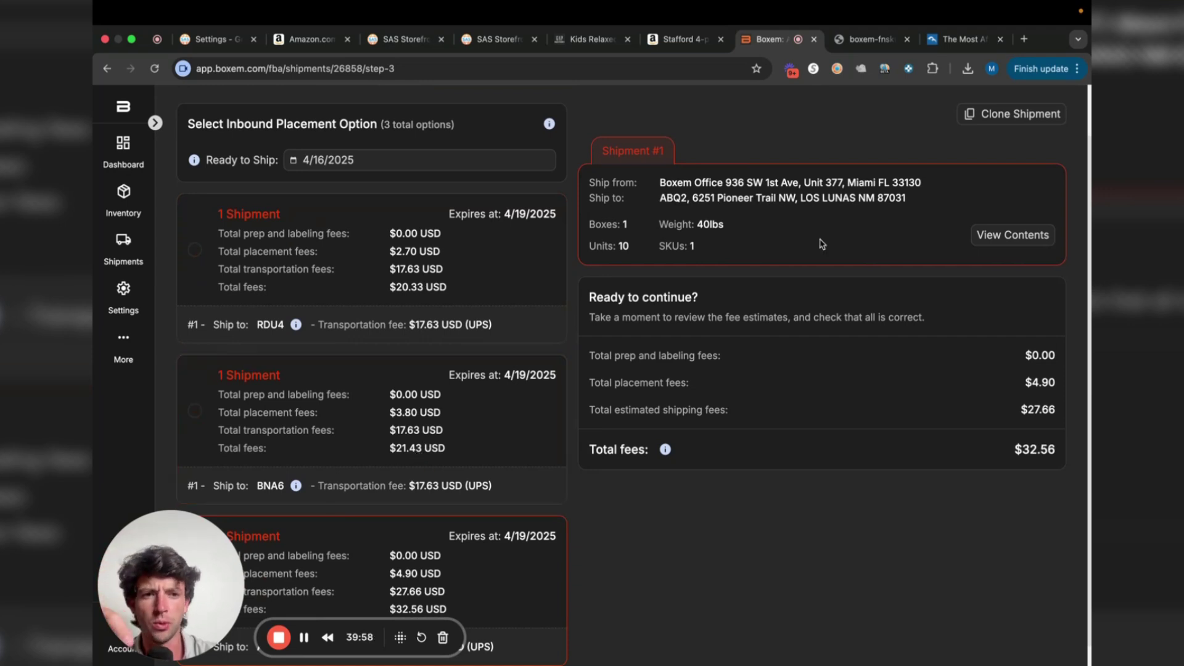
{"action": "scroll", "coordinate": [494, 407], "scroll_direction": "down", "scroll_amount": 1}
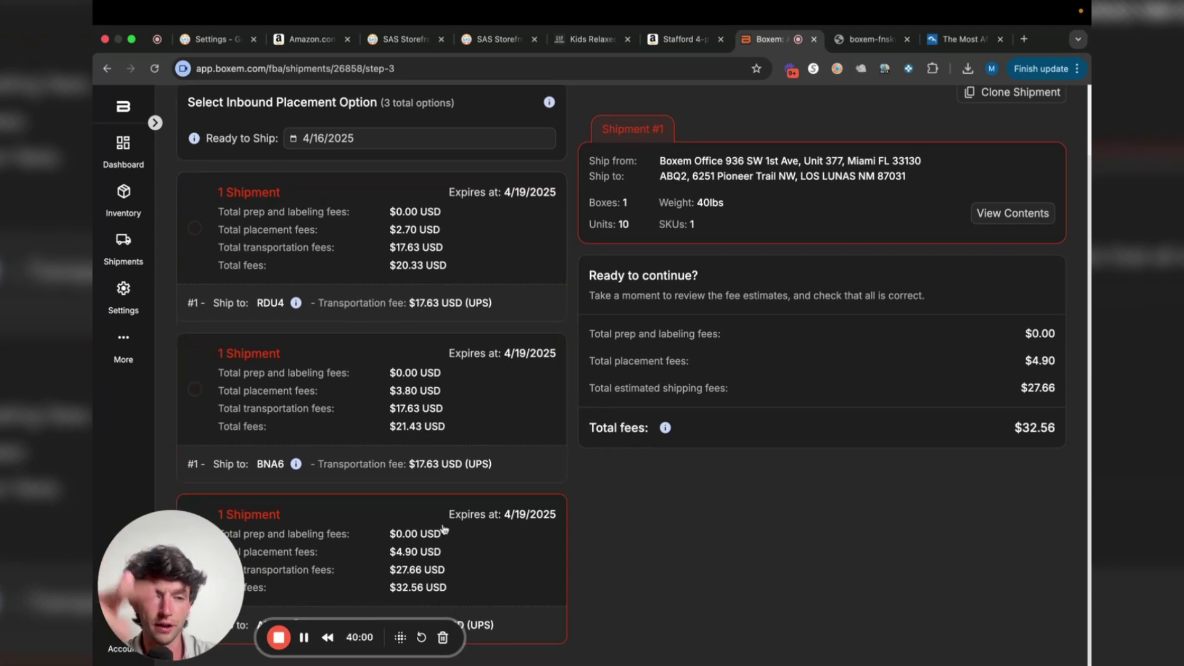
{"action": "left_click", "coordinate": [462, 411]}
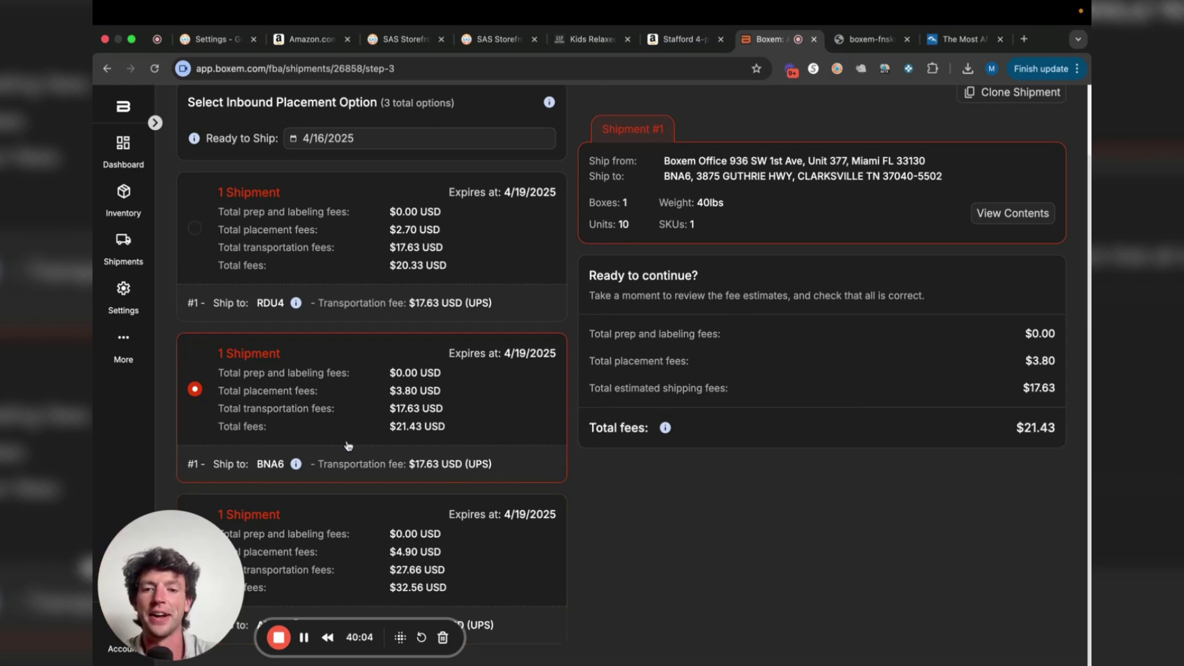
{"action": "scroll", "coordinate": [349, 445], "scroll_direction": "up", "scroll_amount": 2}
{"action": "left_click", "coordinate": [396, 326]}
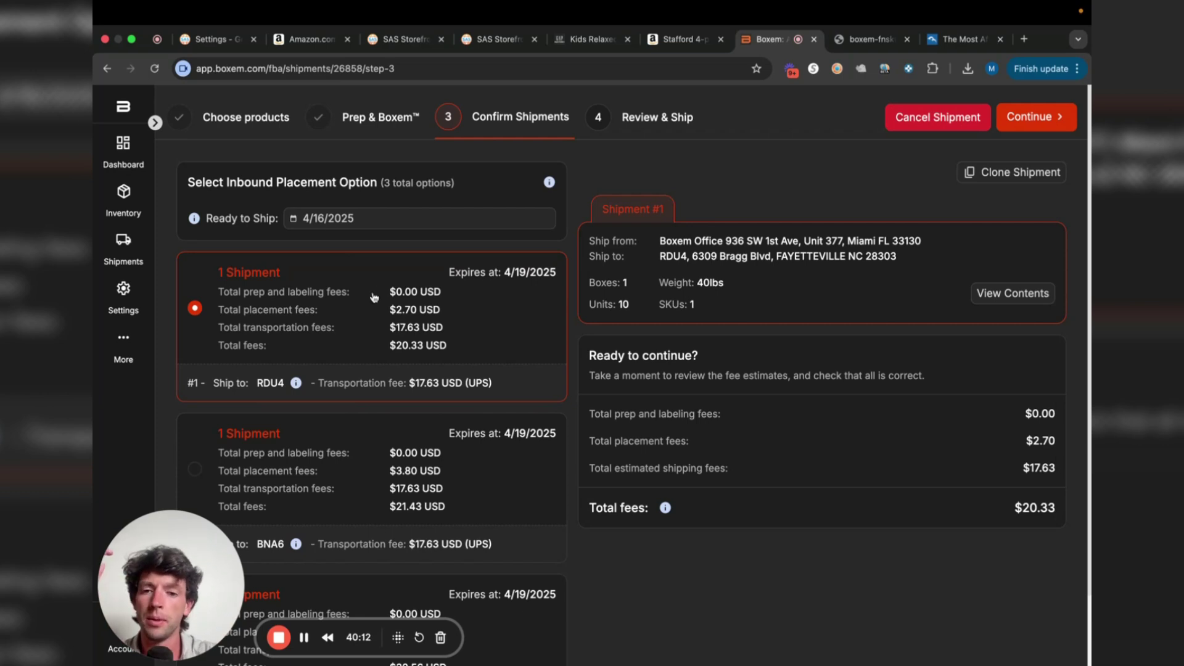
{"action": "mouse_move", "coordinate": [126, 530]}
{"action": "left_mouse_down"}
{"action": "mouse_move", "coordinate": [258, 382]}
{"action": "mouse_move", "coordinate": [313, 368]}
{"action": "mouse_move", "coordinate": [126, 526]}
{"action": "left_mouse_up"}
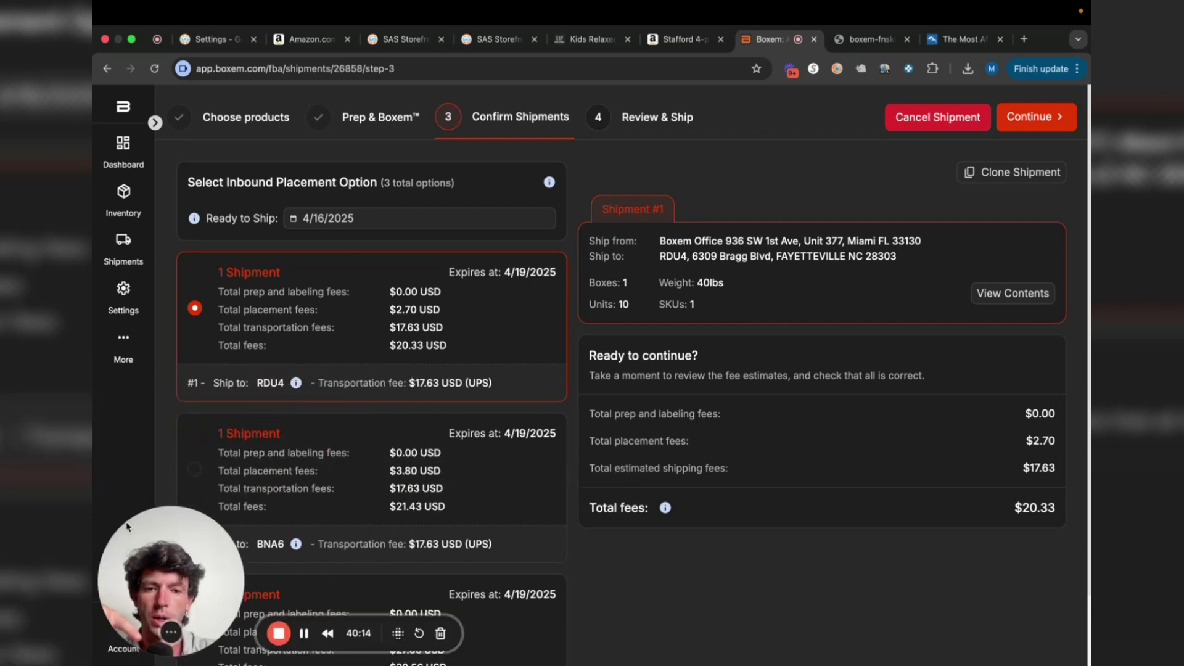
Confirm the RDU4 placement, accept the shipping charges, and print the UPS and FBA box labels.
{"action": "left_click", "coordinate": [1052, 119]}
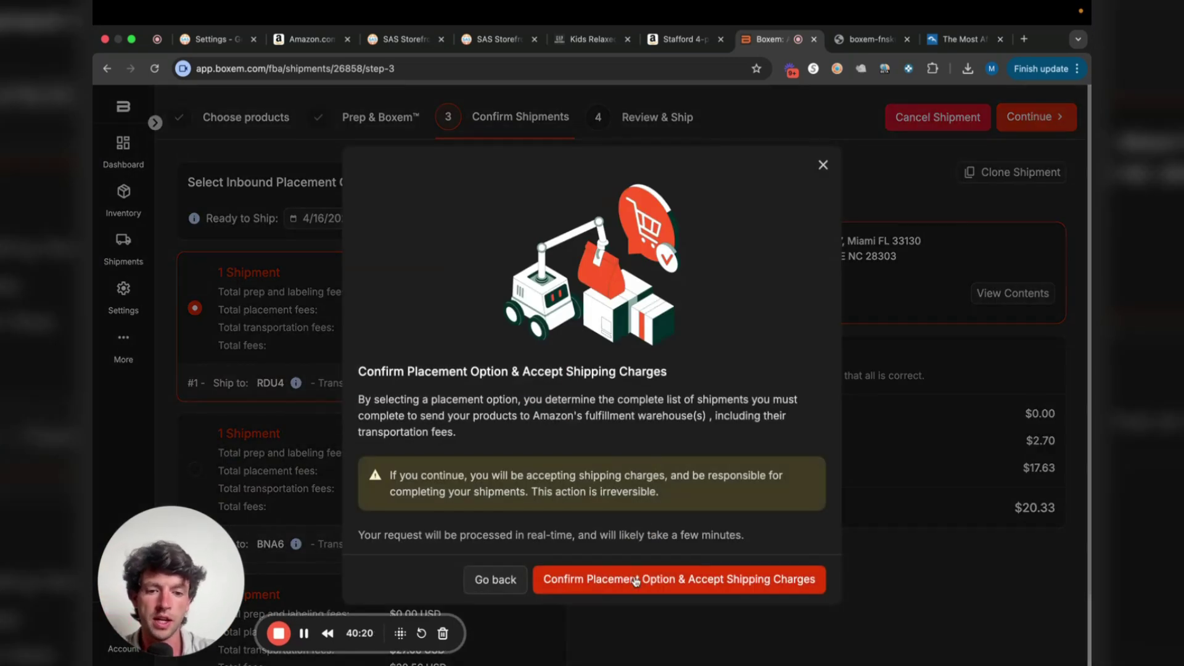
{"action": "left_click", "coordinate": [635, 584]}
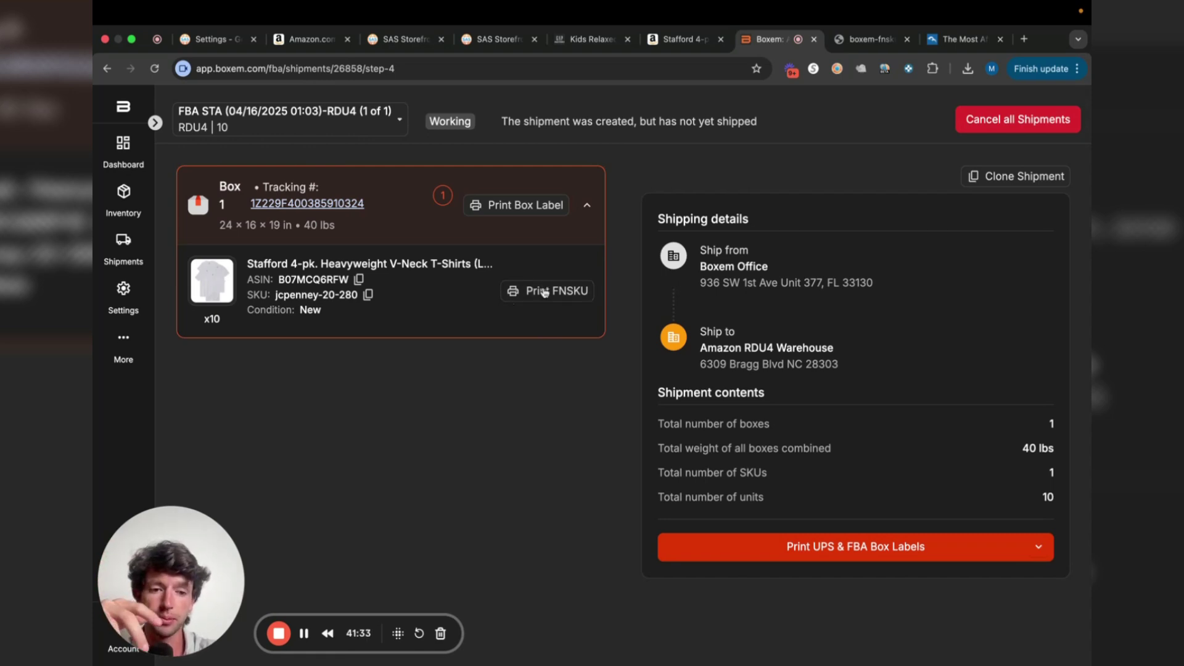
{"action": "left_click", "coordinate": [823, 549]}
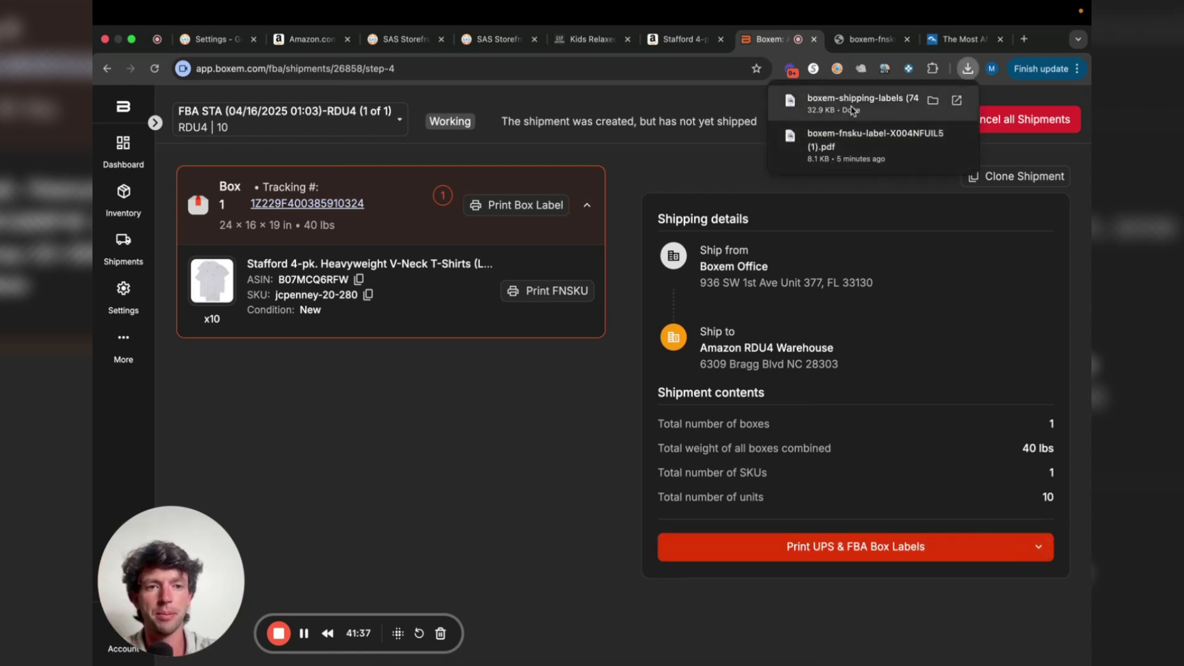
Open the shipping labels PDF, scroll to the UPS label on page 2, then leave the PDF tab.
{"action": "mouse_move", "coordinate": [852, 137]}
{"action": "left_click", "coordinate": [857, 104]}
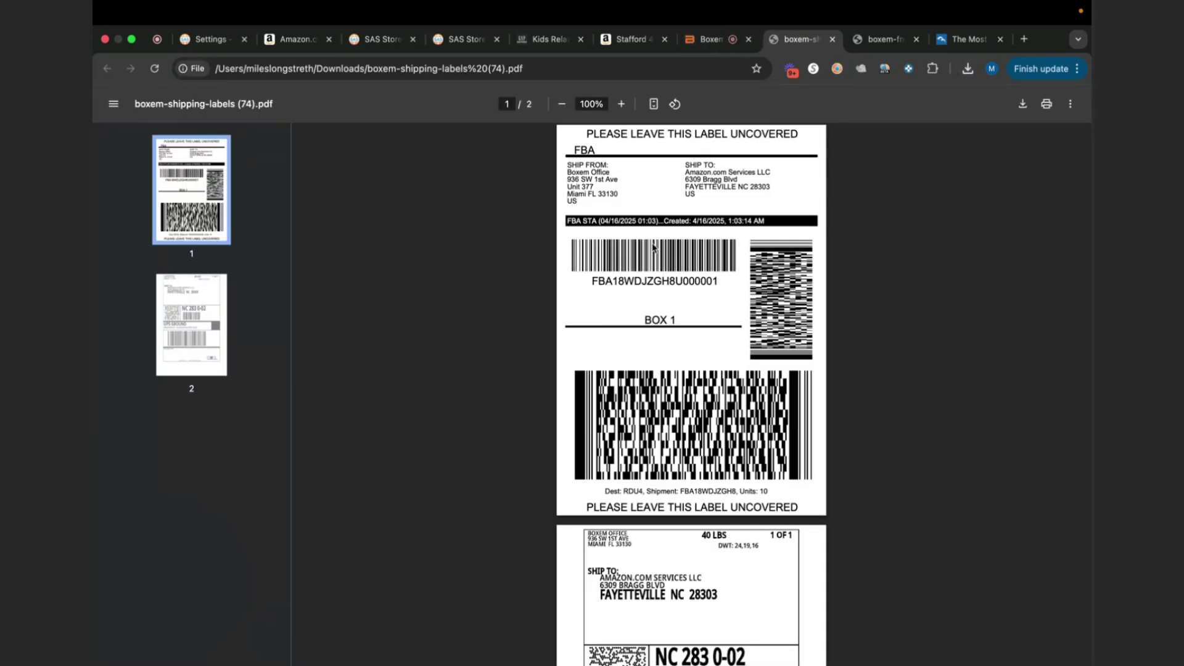
{"action": "scroll", "coordinate": [703, 408], "scroll_direction": "down", "scroll_amount": 4}
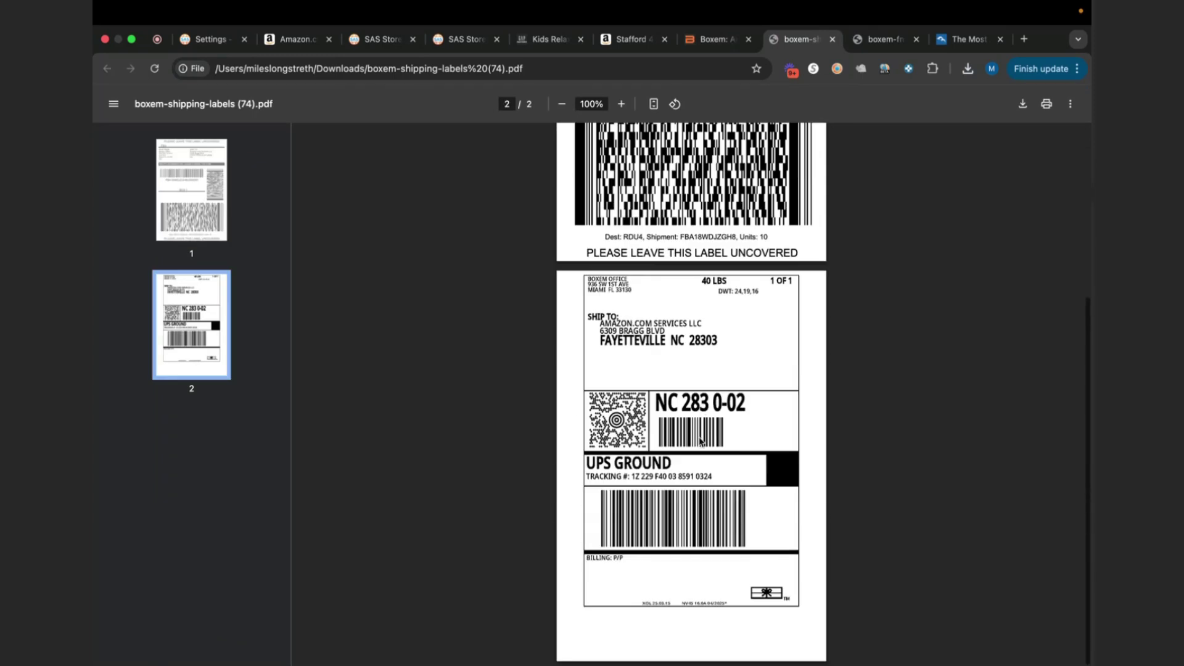
{"action": "left_click", "coordinate": [714, 39]}
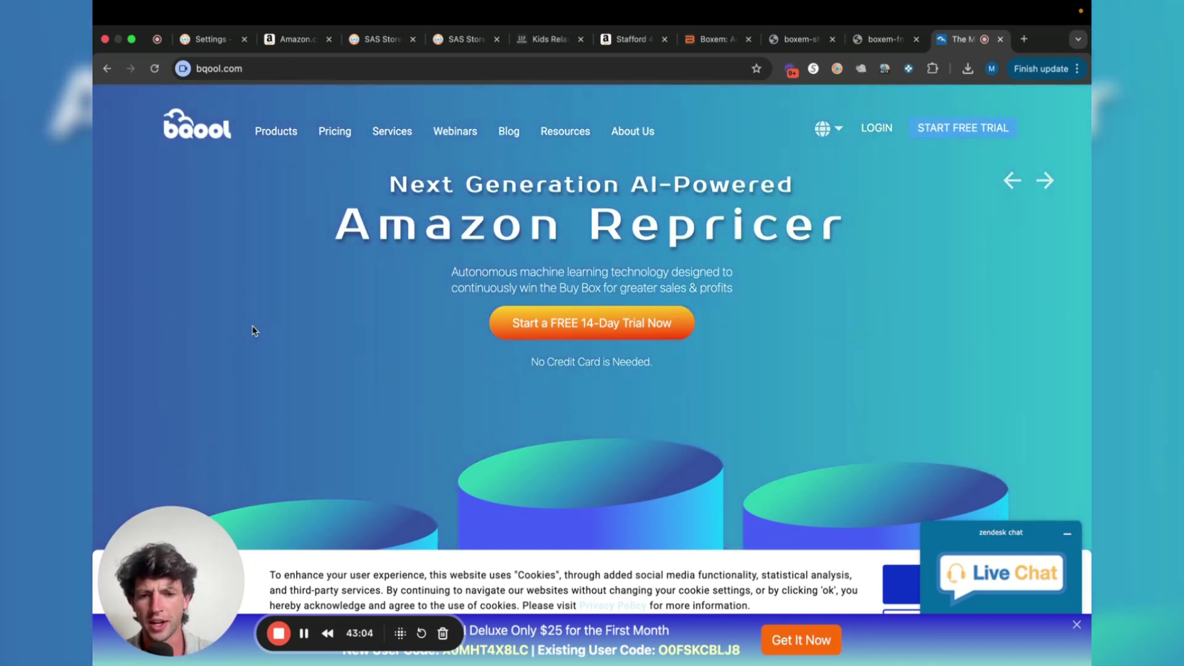
View the bQool home page showing the $25 first-month AI Deluxe offer.
{"action": "left_click_drag", "start_coordinate": [194, 541], "coordinate": [93, 572]}
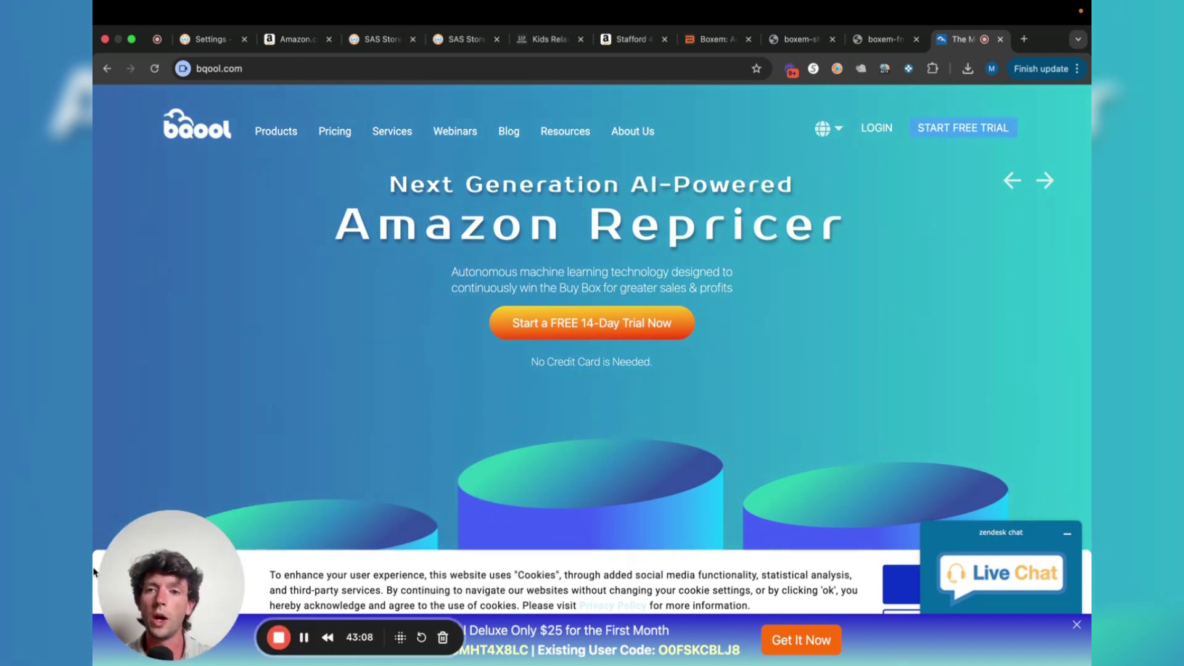